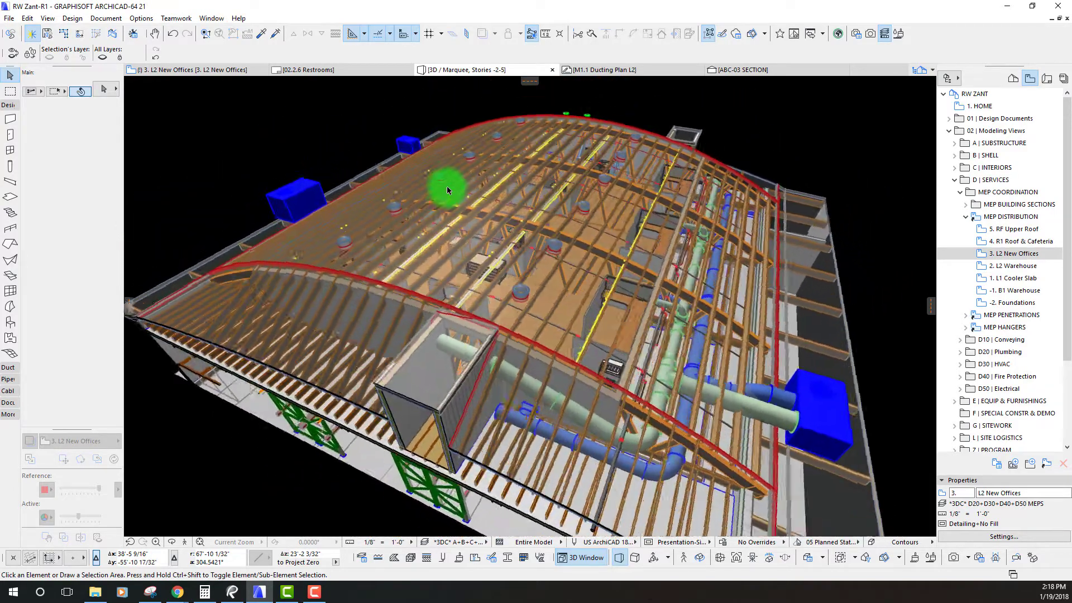
# - Examine the ductwork around the new offices in the 3D model and on the M1.1 Ducting Plan L2
pyautogui.keyDown('shift'); pyautogui.moveTo(446, 190); pyautogui.dragTo(447, 190, button='middle'); pyautogui.keyUp('shift')
pyautogui.moveTo(166, 91); pyautogui.dragTo(167, 98)
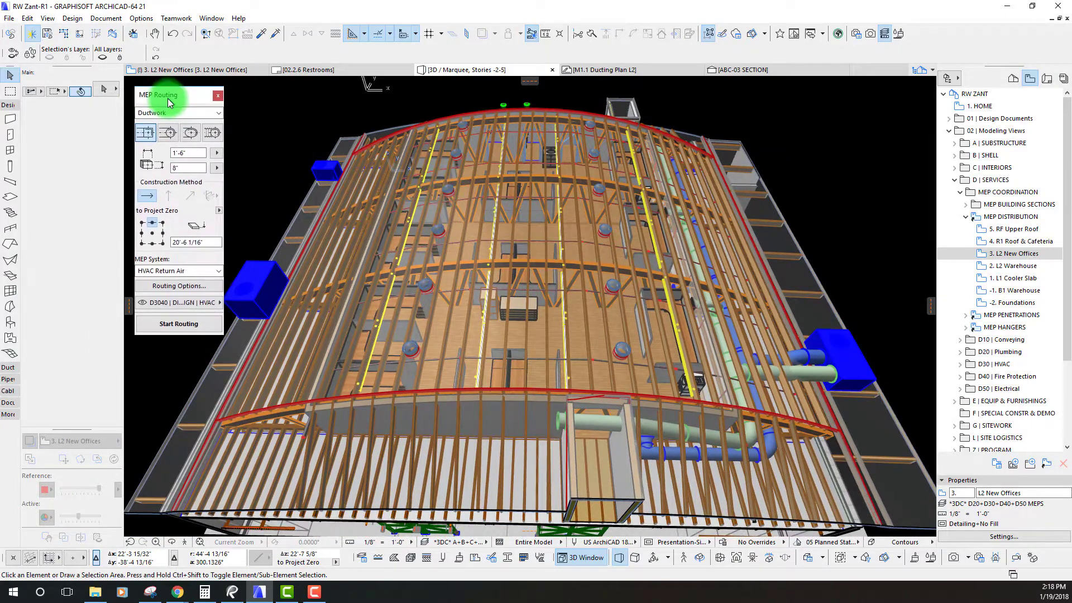
pyautogui.keyDown('shift'); pyautogui.moveTo(689, 299); pyautogui.dragTo(662, 429, button='middle'); pyautogui.keyUp('shift')
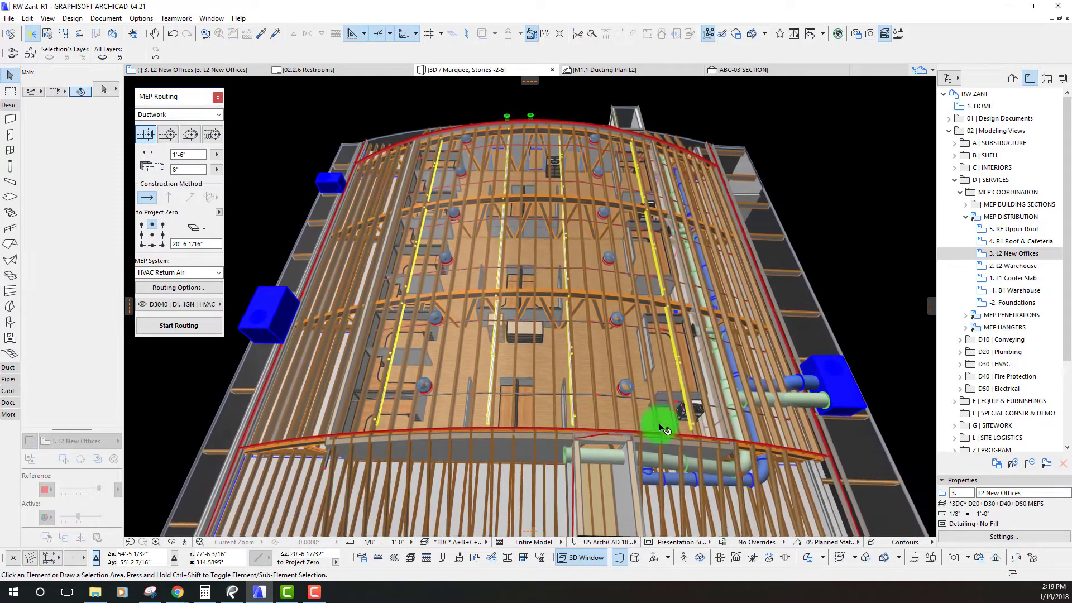
pyautogui.keyDown('shift'); pyautogui.moveTo(738, 276); pyautogui.dragTo(765, 285, button='middle'); pyautogui.keyUp('shift')
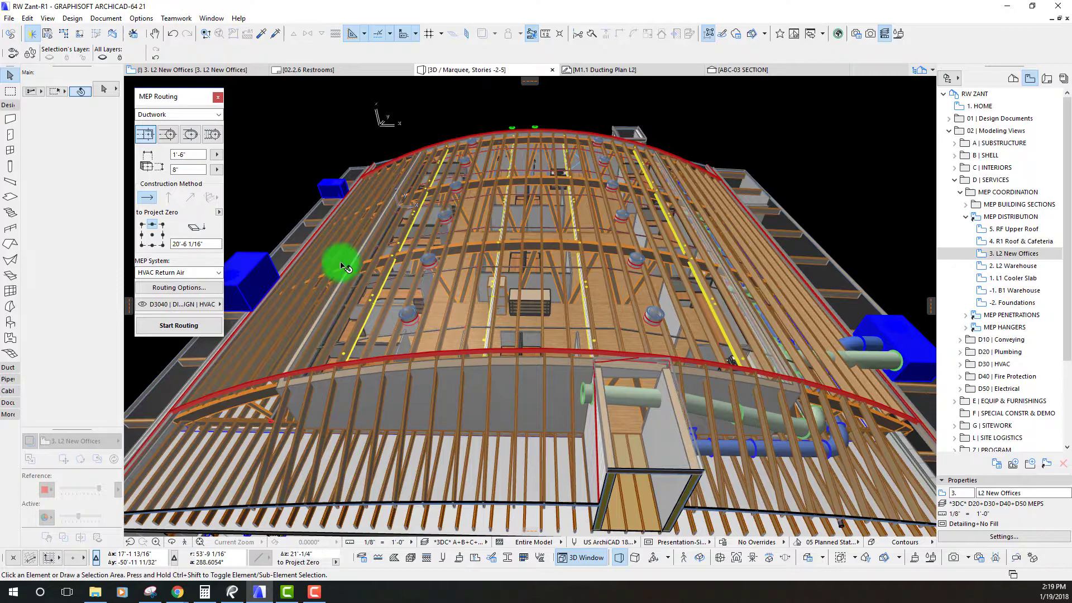
pyautogui.keyDown('shift'); pyautogui.moveTo(597, 240); pyautogui.dragTo(598, 146, button='middle'); pyautogui.keyUp('shift')
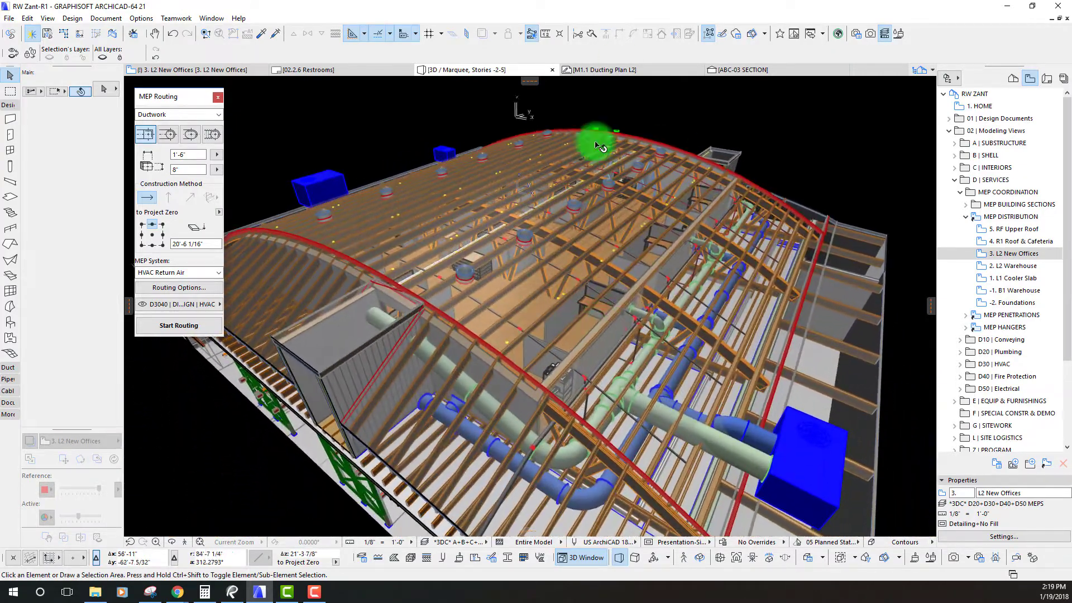
pyautogui.click(611, 69)
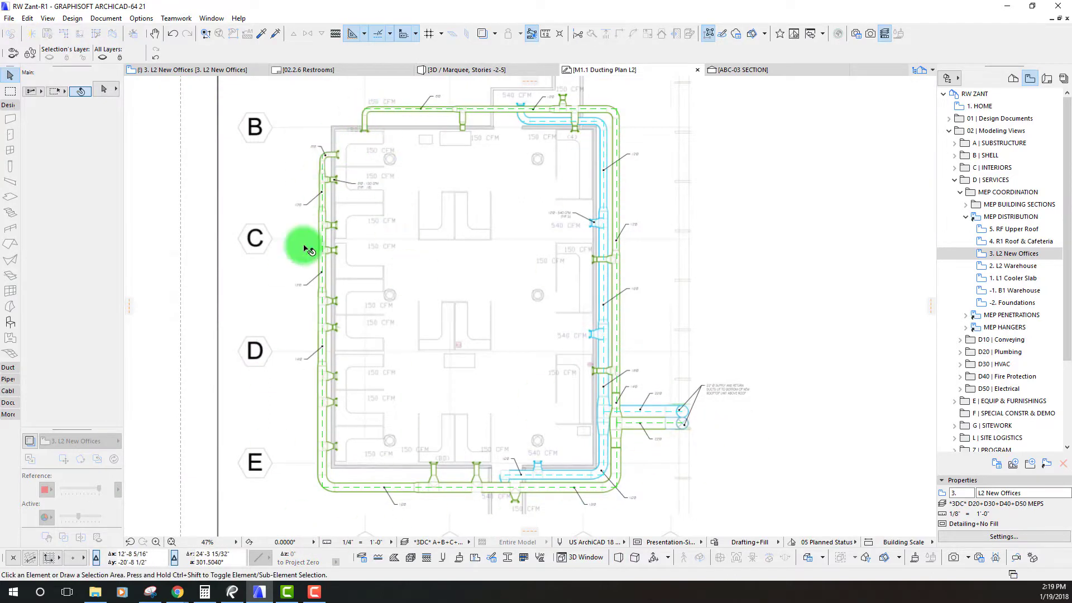
pyautogui.moveTo(343, 314); pyautogui.dragTo(367, 411, button='middle')
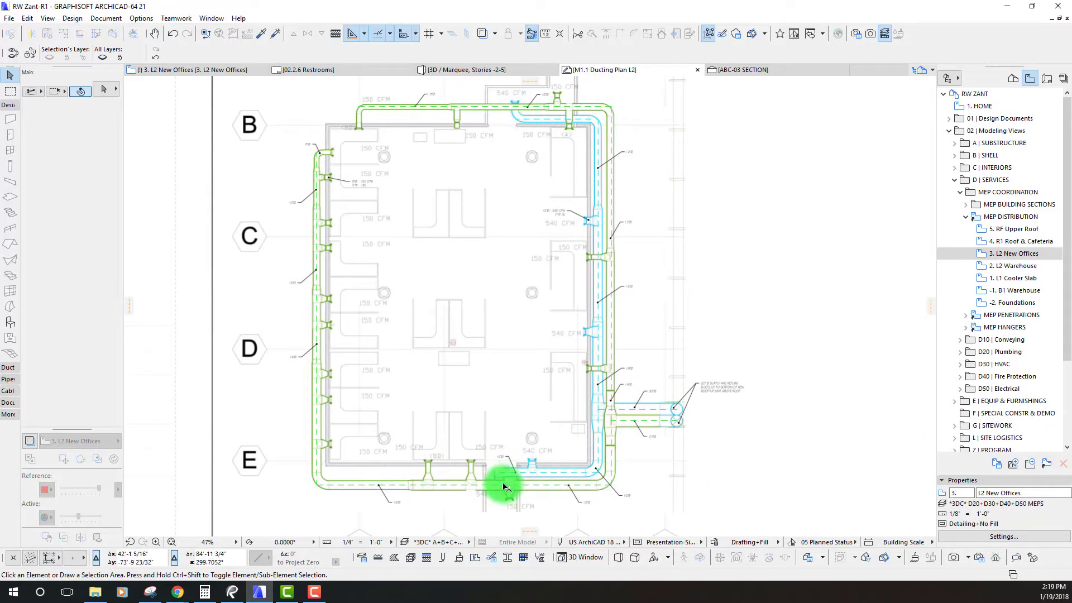
pyautogui.moveTo(504, 487); pyautogui.dragTo(508, 490, button='middle')
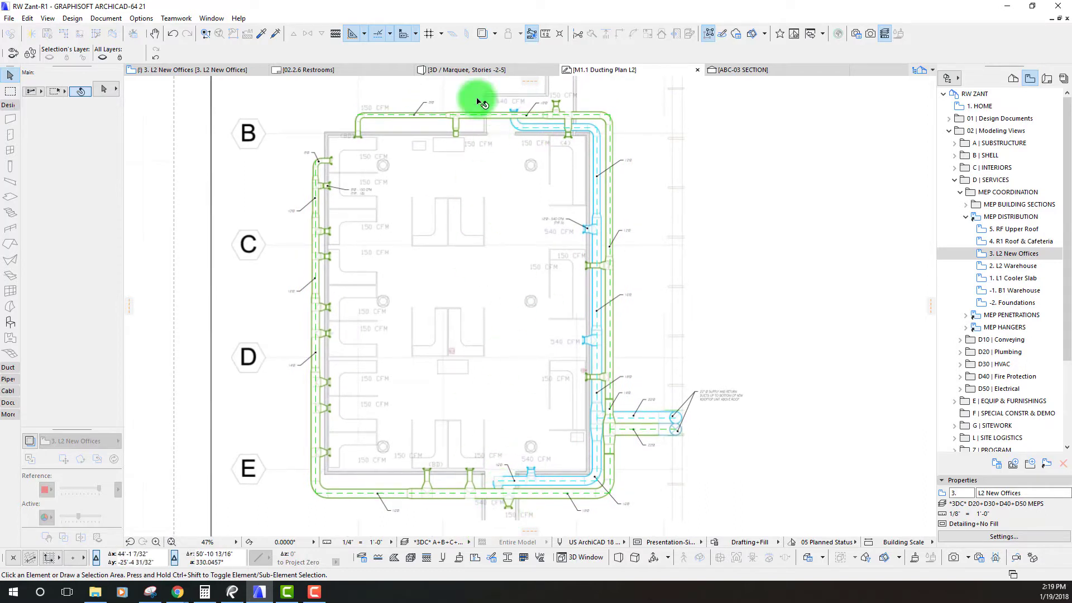
# - Inspect the green duct above the office door in 3D and the existing red morph guide line running beneath it
pyautogui.click(469, 69)
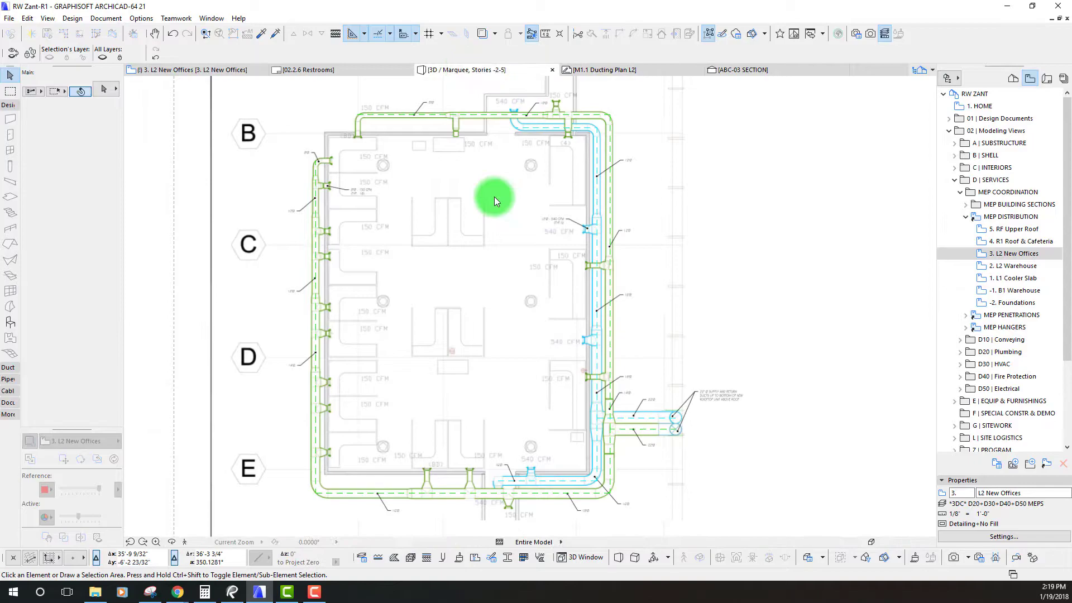
pyautogui.keyDown('shift'); pyautogui.moveTo(683, 256); pyautogui.dragTo(731, 338, button='middle'); pyautogui.keyUp('shift')
pyautogui.scroll(5, 629, 351)
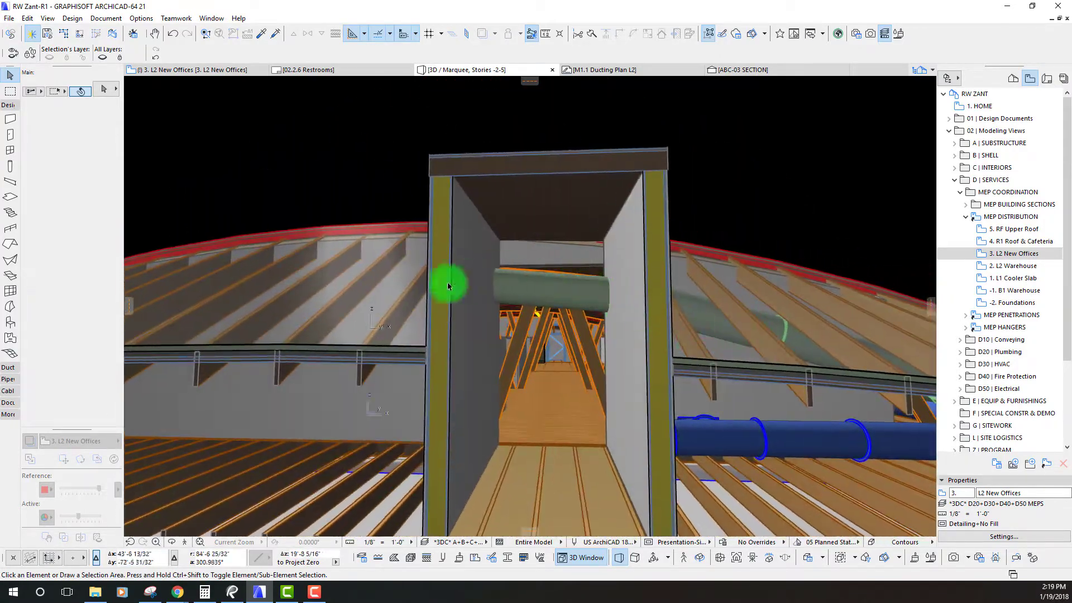
pyautogui.scroll(-10, 495, 269)
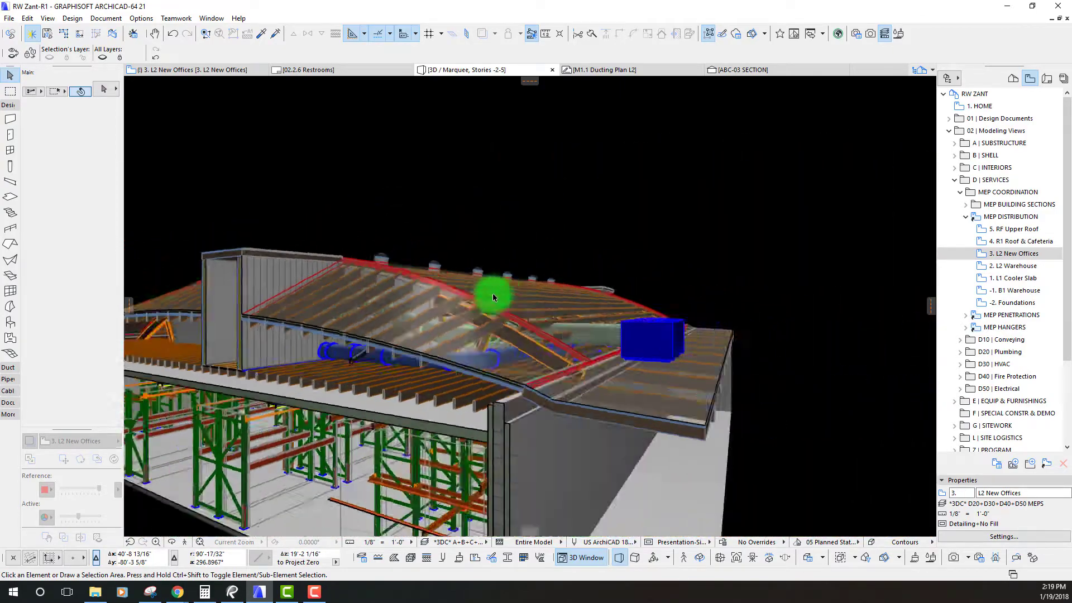
pyautogui.keyDown('shift'); pyautogui.moveTo(493, 297); pyautogui.dragTo(188, 211, button='middle'); pyautogui.keyUp('shift')
pyautogui.keyDown('shift'); pyautogui.moveTo(437, 223); pyautogui.dragTo(583, 258, button='middle'); pyautogui.keyUp('shift')
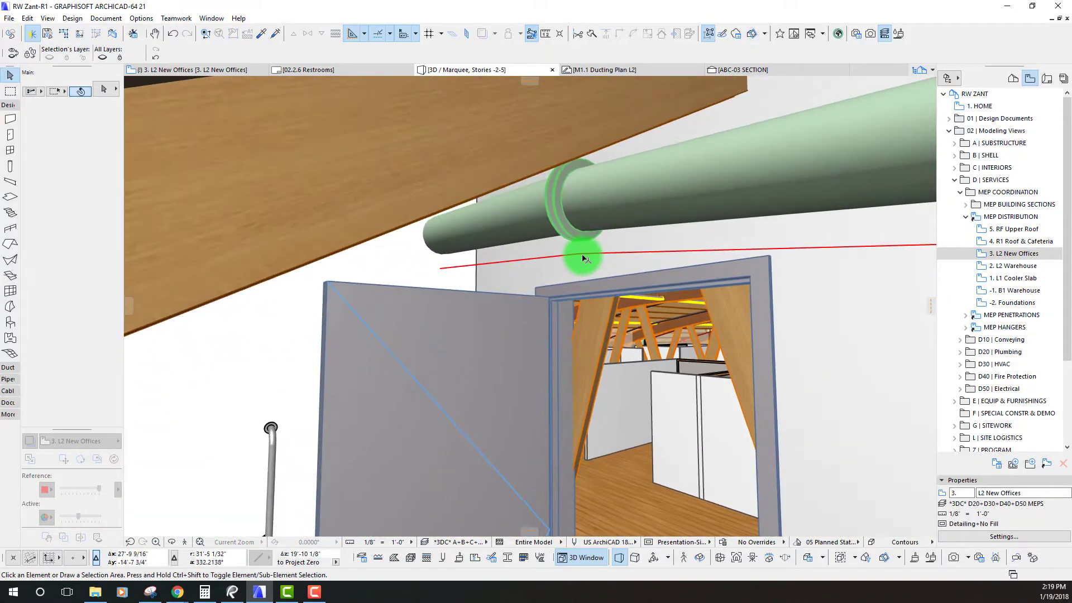
pyautogui.click(608, 263)
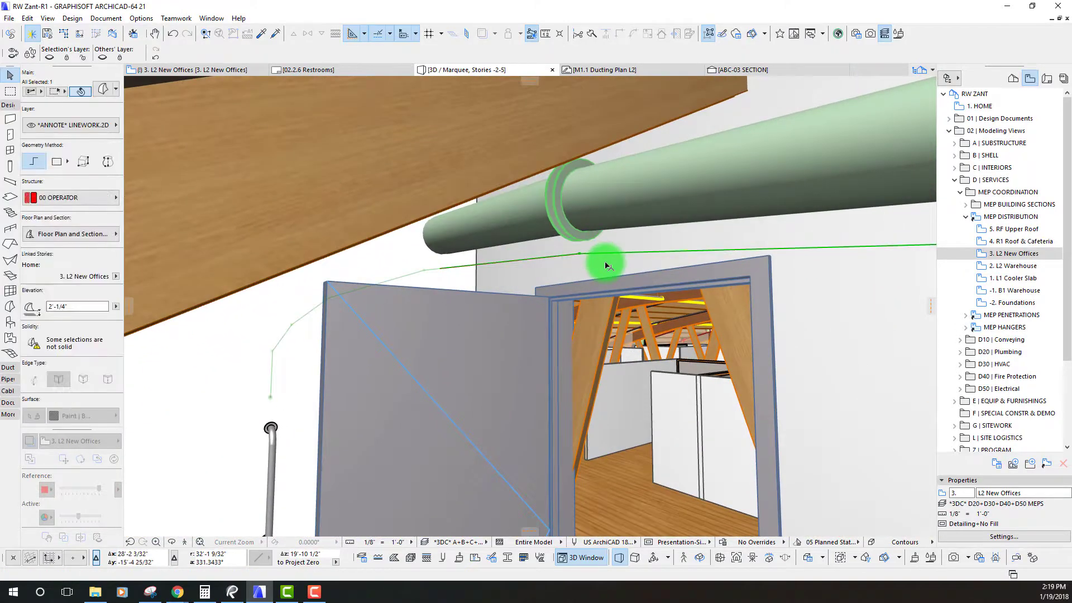
pyautogui.keyDown('shift'); pyautogui.moveTo(508, 313); pyautogui.dragTo(631, 311, button='middle'); pyautogui.keyUp('shift')
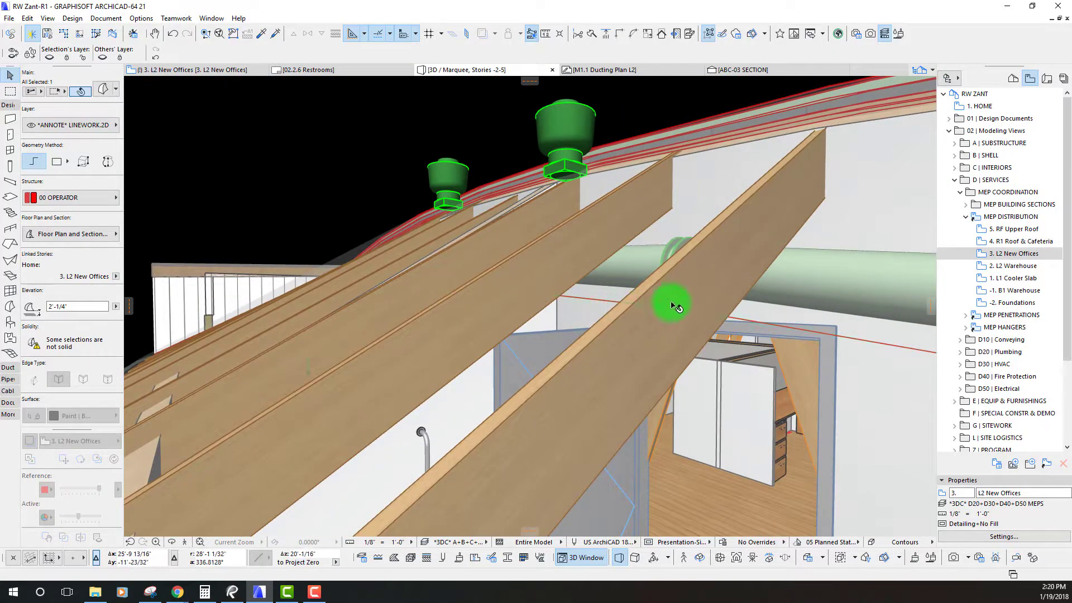
pyautogui.press('Escape')
pyautogui.keyDown('shift'); pyautogui.moveTo(677, 311); pyautogui.dragTo(313, 367, button='middle'); pyautogui.keyUp('shift')
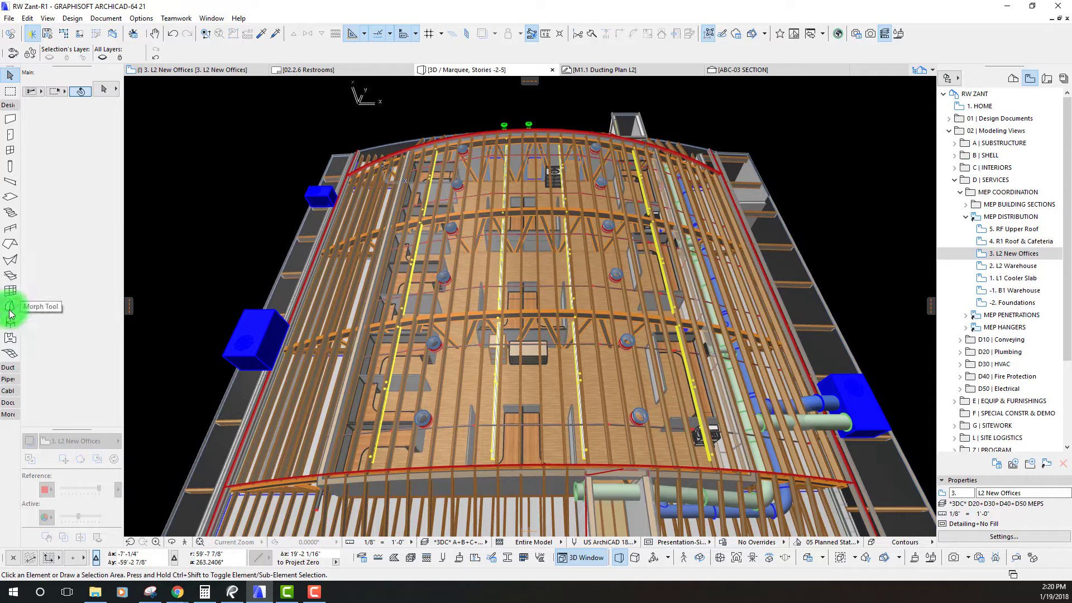
# - In the ABC-03 section, start a morph polyline at the green duct's centre with a vertical segment about 1'-11" upward
pyautogui.click(204, 73)
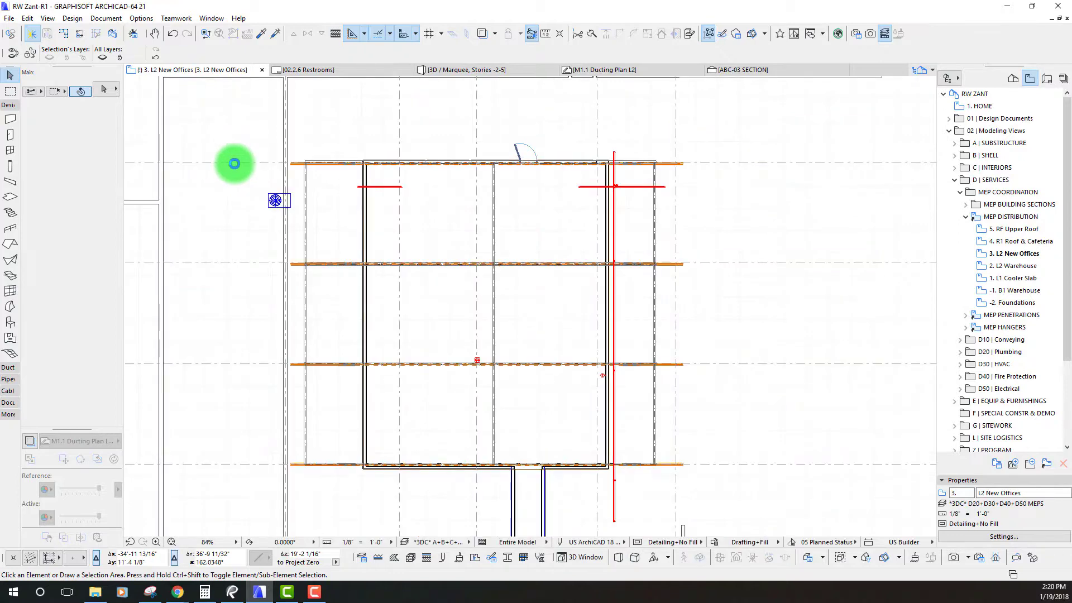
pyautogui.click(733, 74)
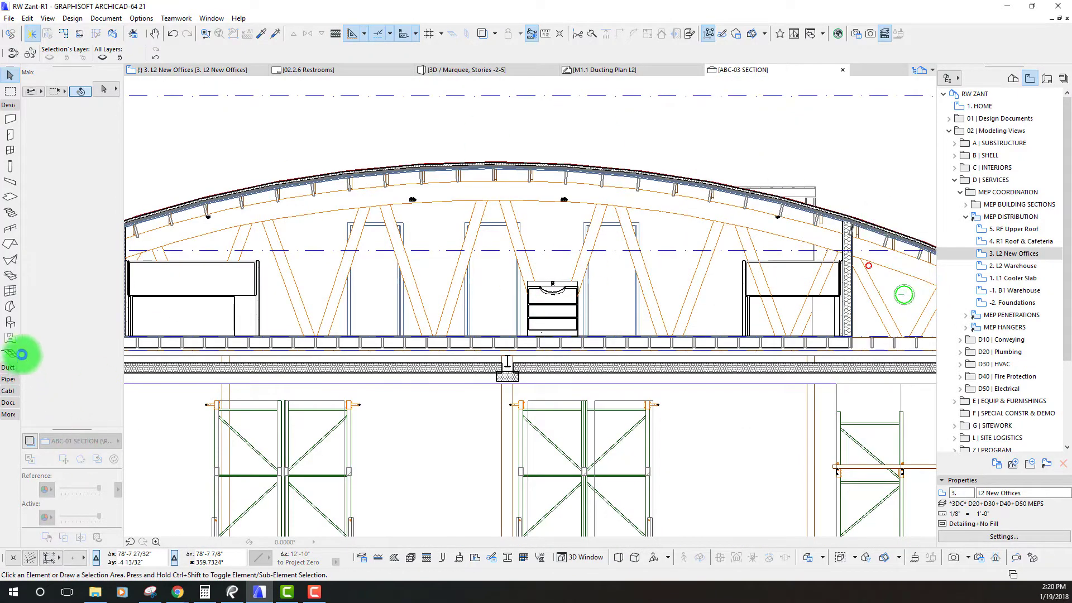
pyautogui.click(10, 308)
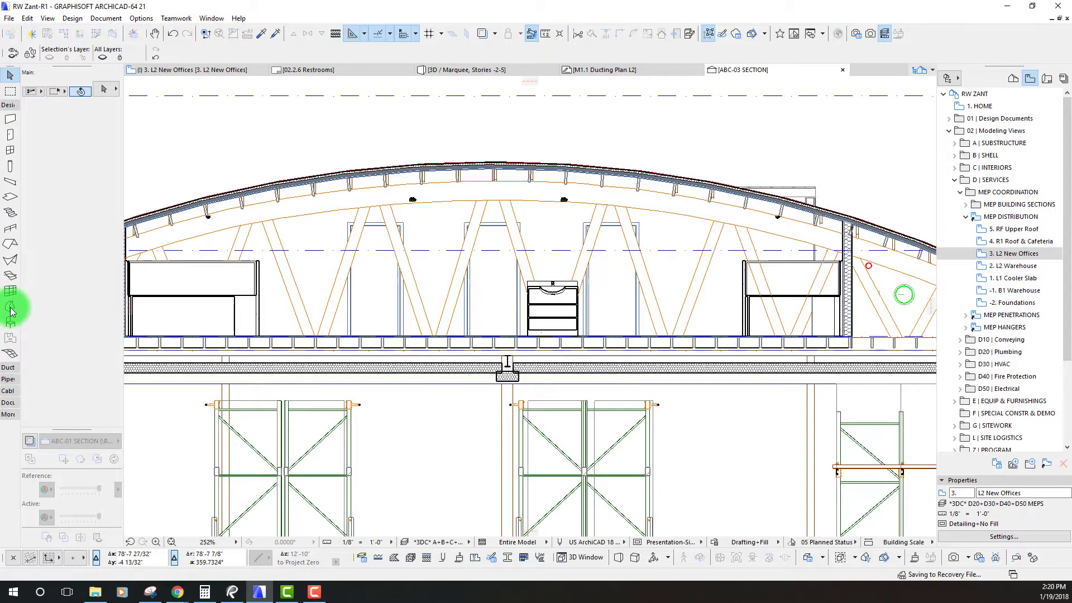
pyautogui.click(648, 314)
pyautogui.moveTo(574, 309); pyautogui.dragTo(419, 307, button='middle')
pyautogui.scroll(5, 762, 278)
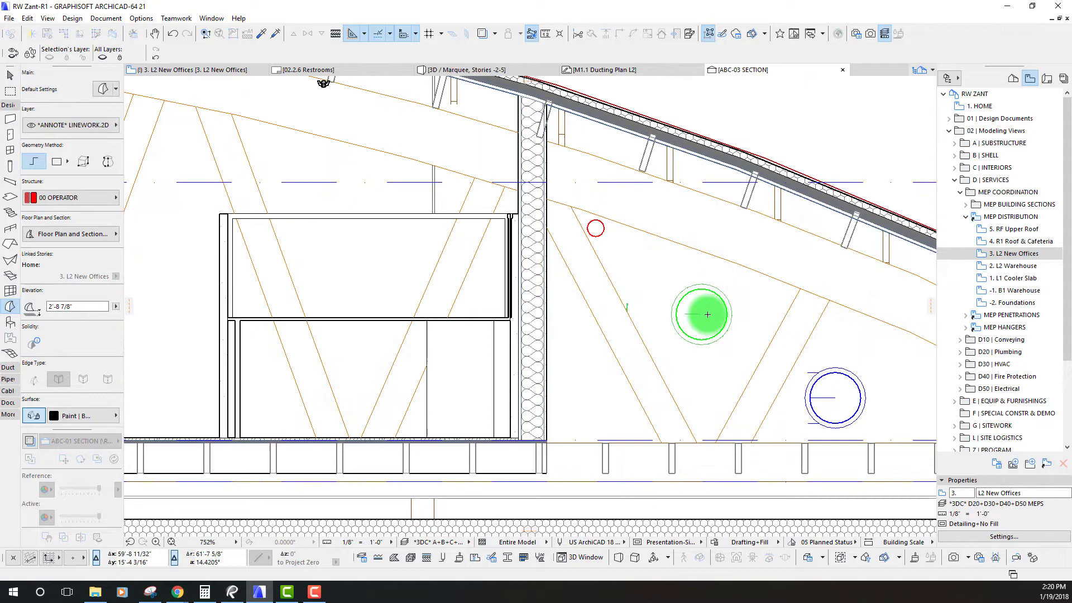
pyautogui.click(703, 314)
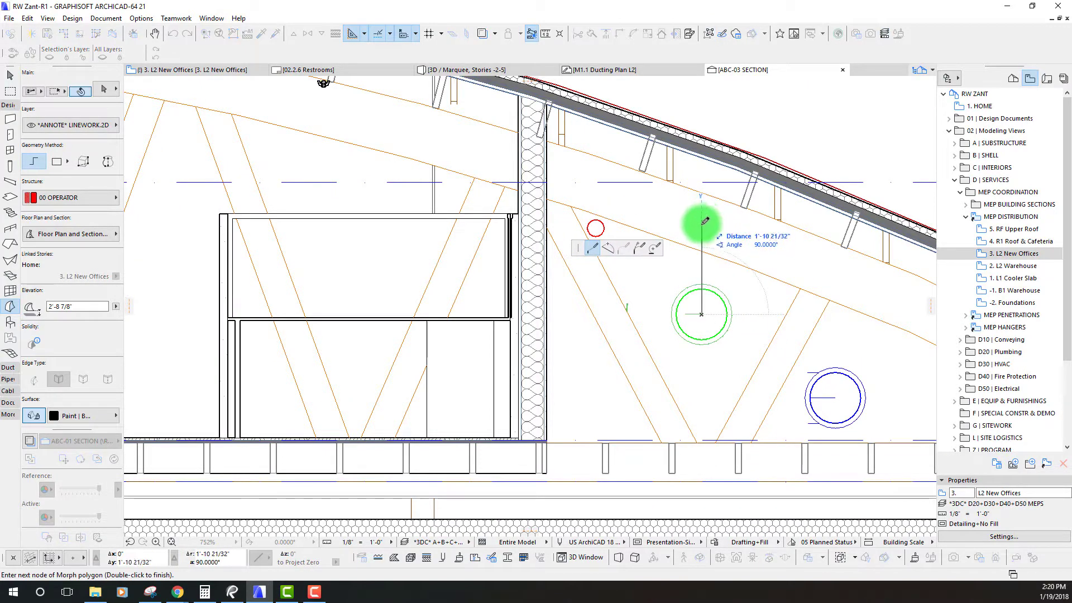
pyautogui.click(702, 222)
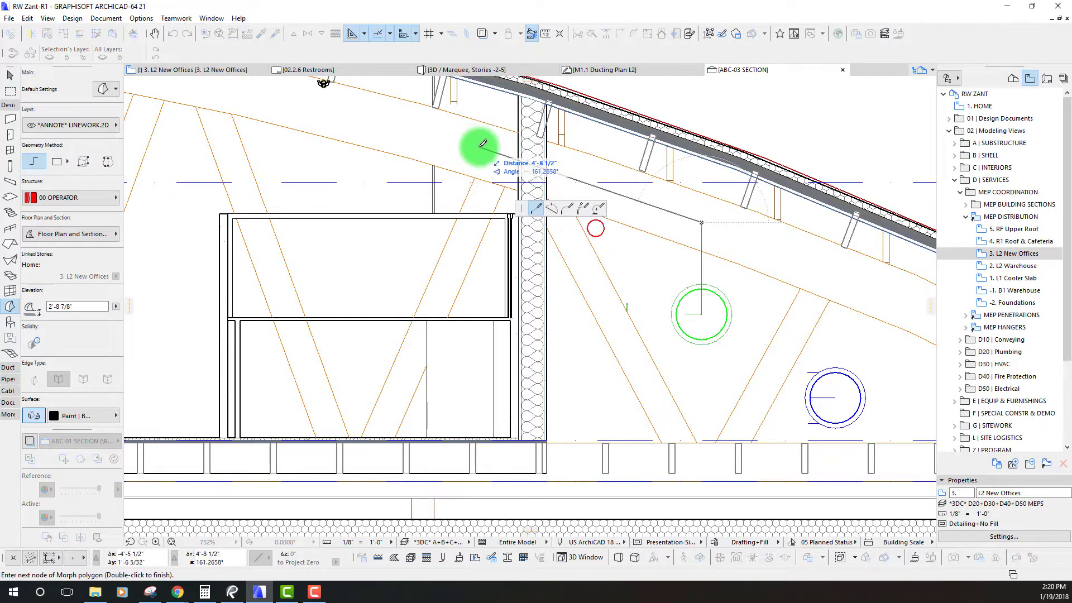
# - Continue the morph polyline up to the roof ridge, placing nodes between the truss's curved chord lines to follow the roof's arc
pyautogui.moveTo(375, 129); pyautogui.dragTo(622, 232, button='middle')
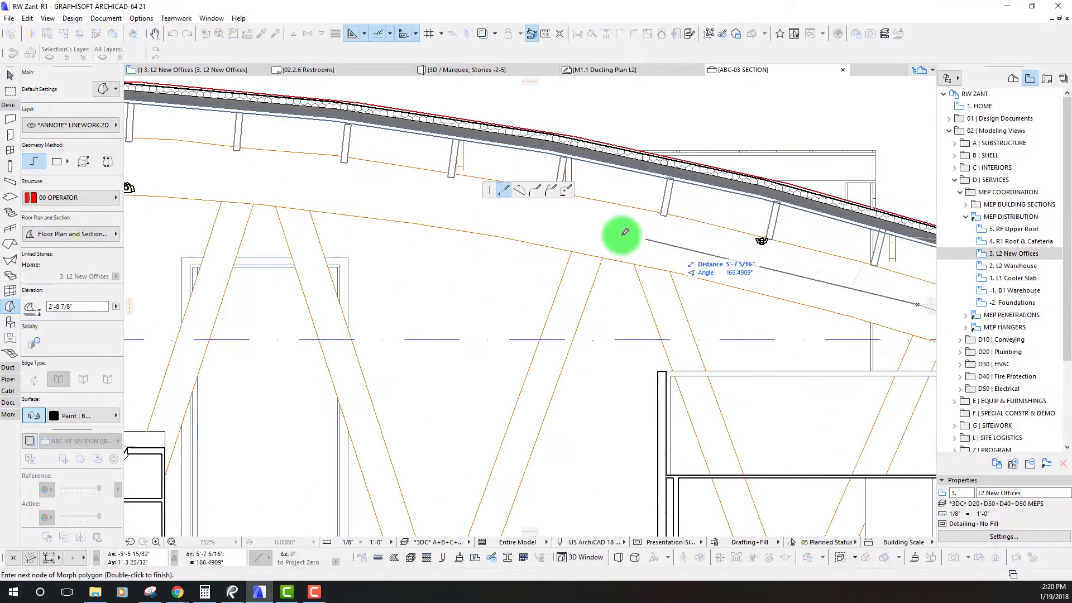
pyautogui.click(612, 225)
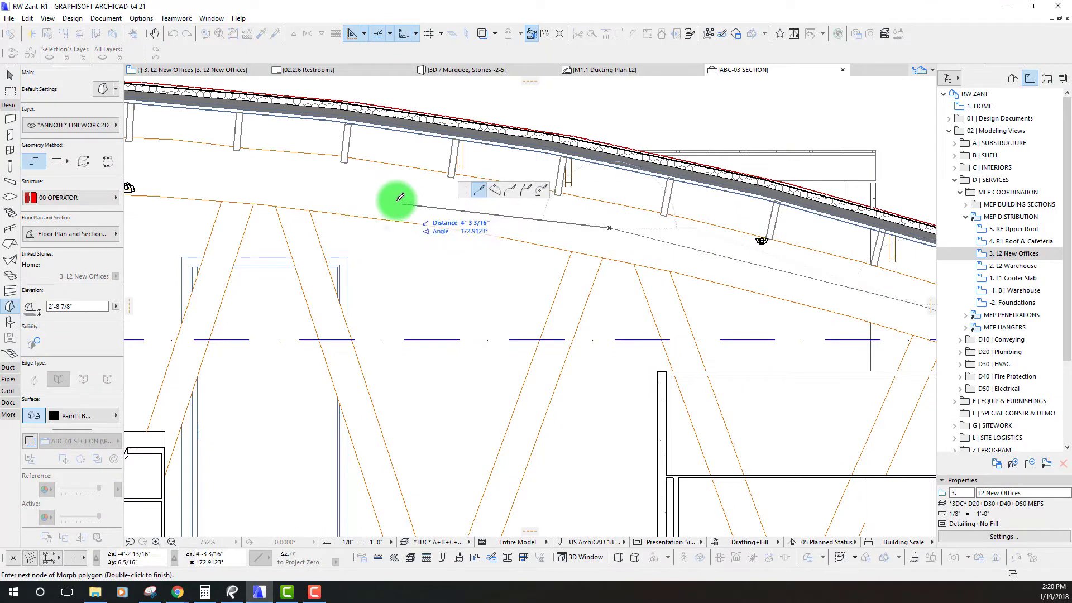
pyautogui.click(392, 191)
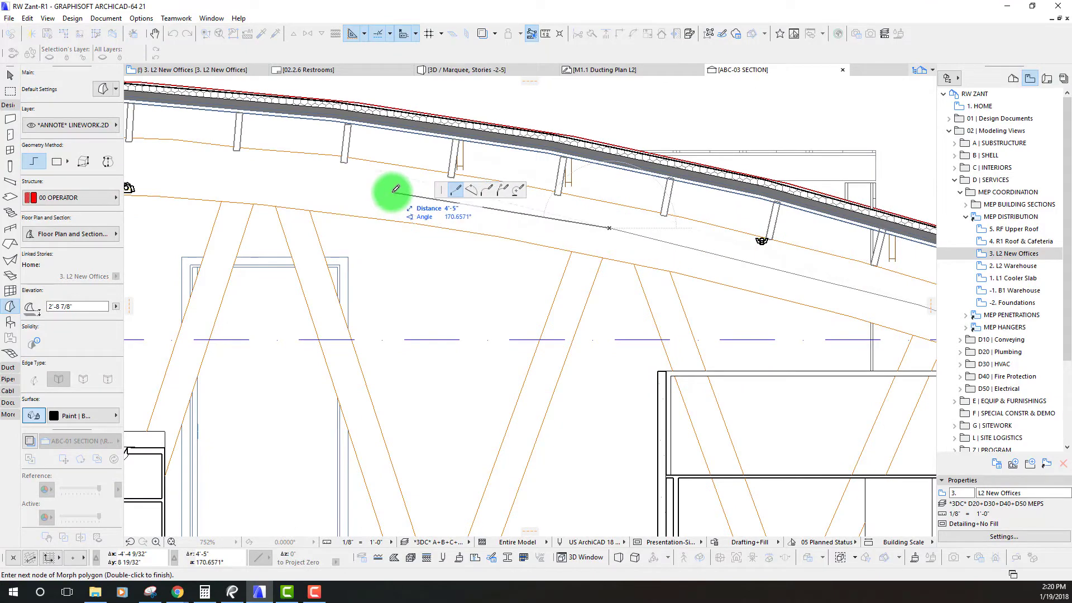
pyautogui.click(175, 167)
pyautogui.moveTo(163, 153); pyautogui.dragTo(701, 182, button='middle')
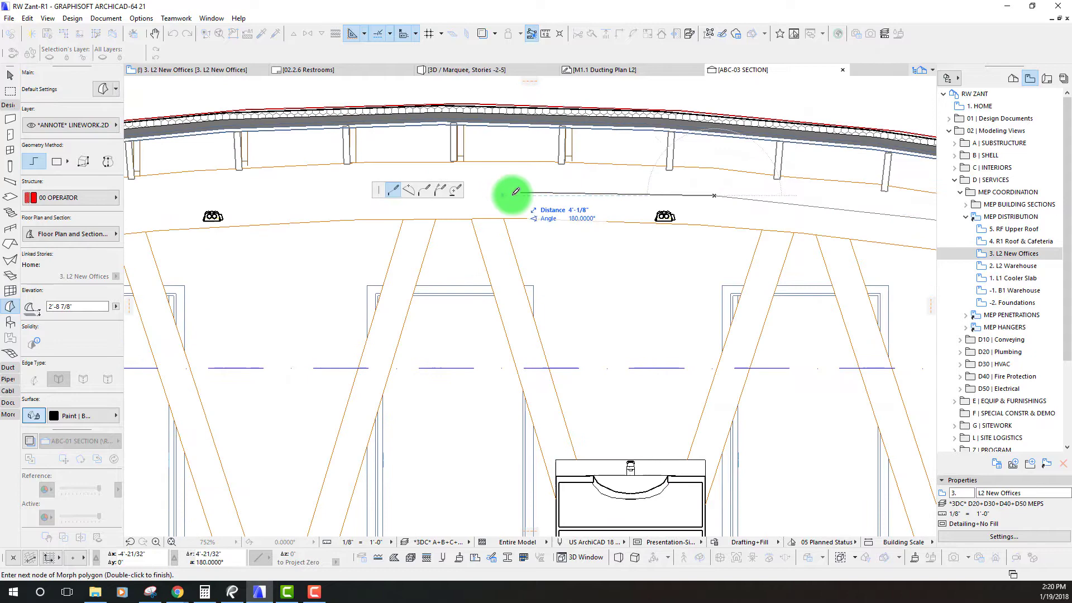
pyautogui.click(508, 188)
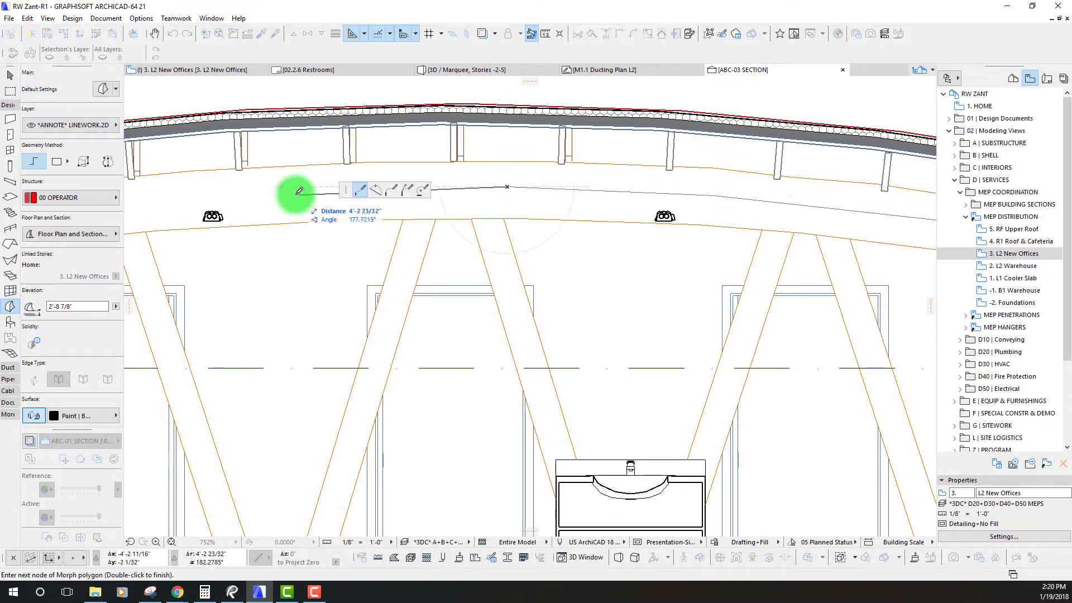
# - Extend the morph polyline down the far side of the arch between the chord lines and finish it before the opposite office wall
pyautogui.moveTo(224, 198); pyautogui.dragTo(460, 237, button='middle')
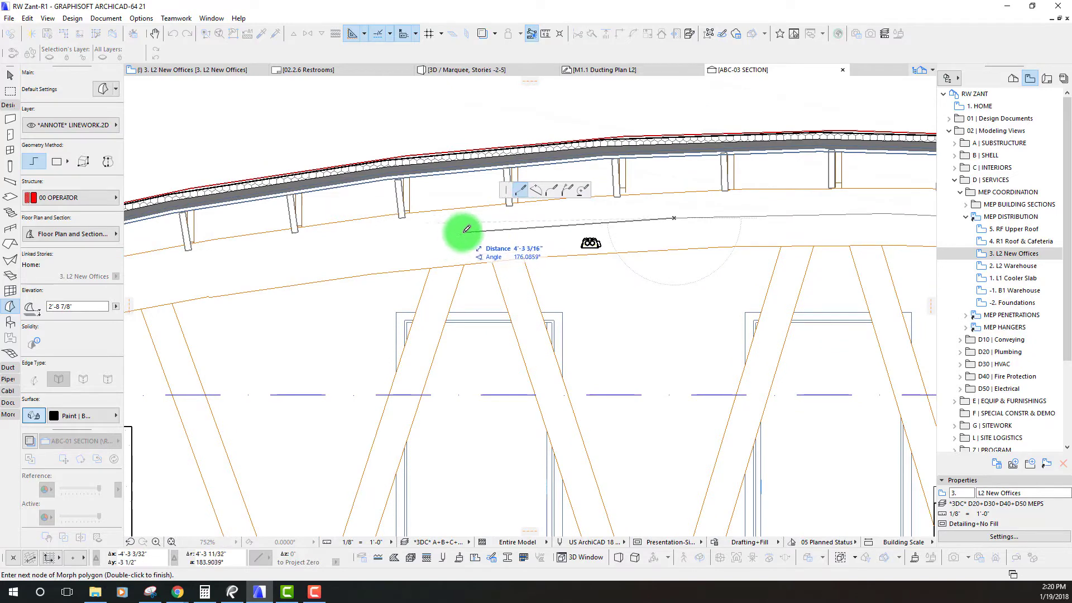
pyautogui.click(463, 232)
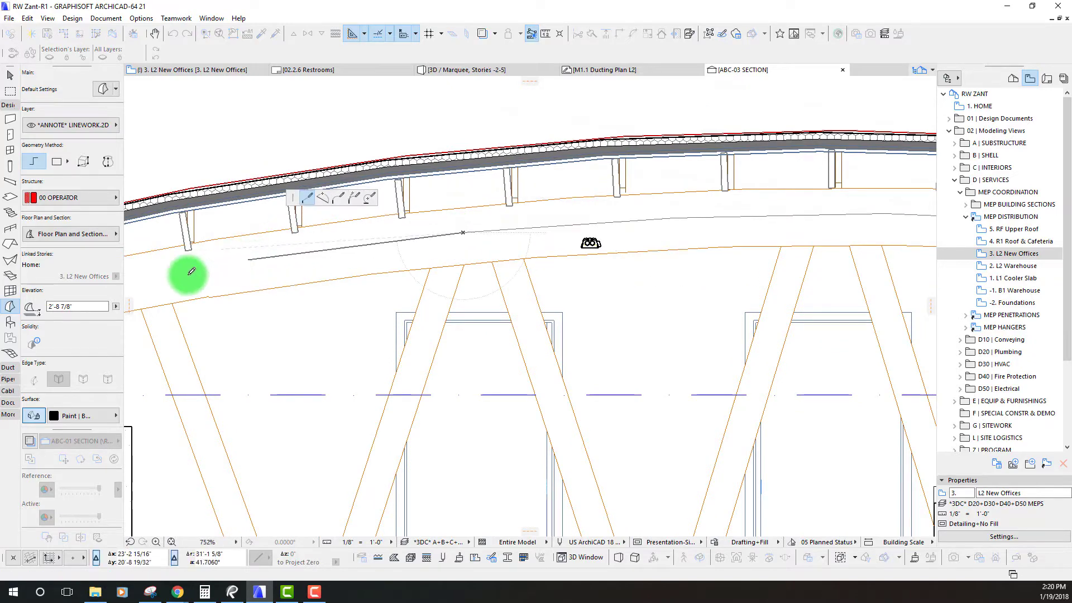
pyautogui.moveTo(311, 279); pyautogui.dragTo(612, 178, button='middle')
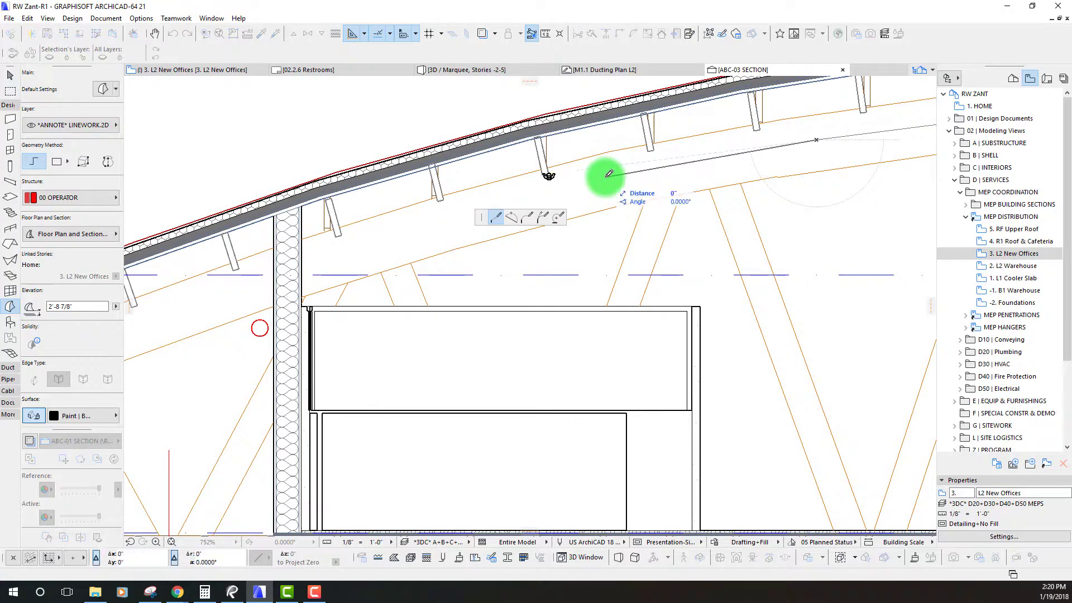
pyautogui.doubleClick(627, 182)
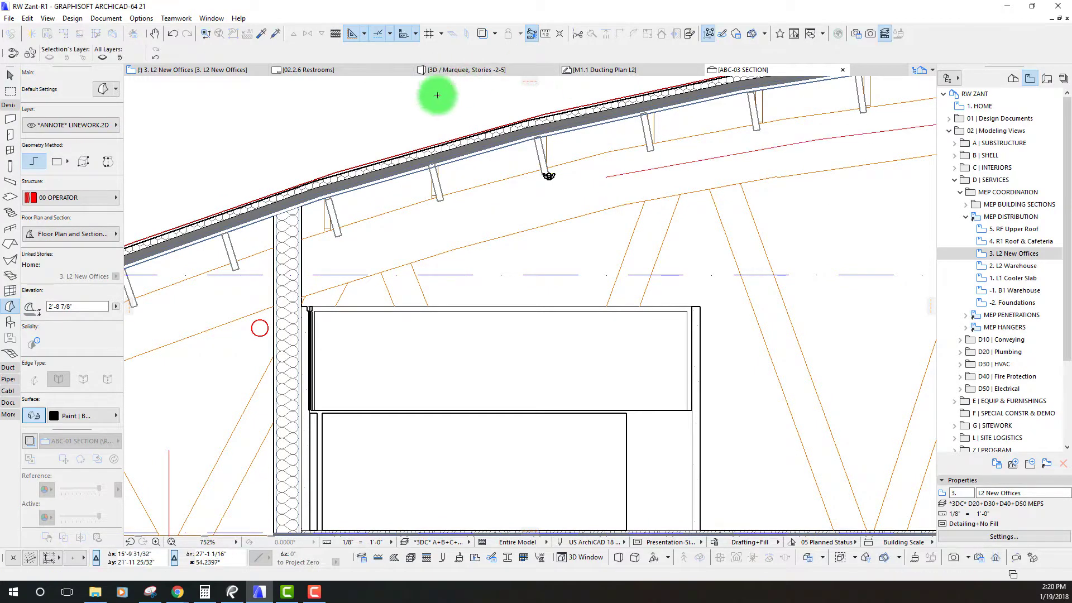
# - Review the finished guide line across the section, and return to the 3D marquee view to find its lower end inside the green duct
pyautogui.scroll(-6, 378, 292)
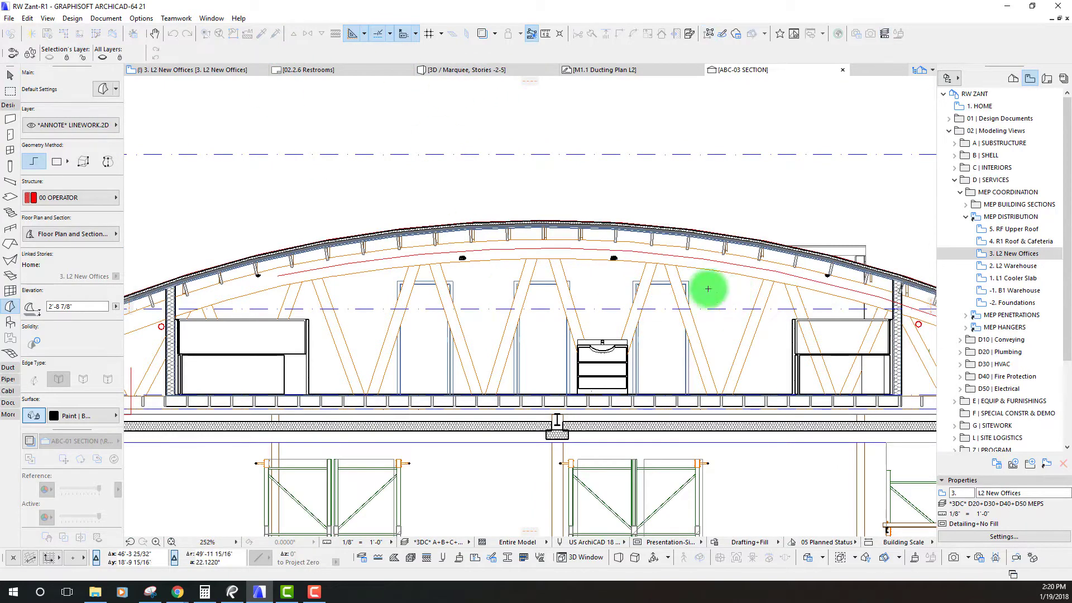
pyautogui.moveTo(708, 289); pyautogui.dragTo(649, 278, button='middle')
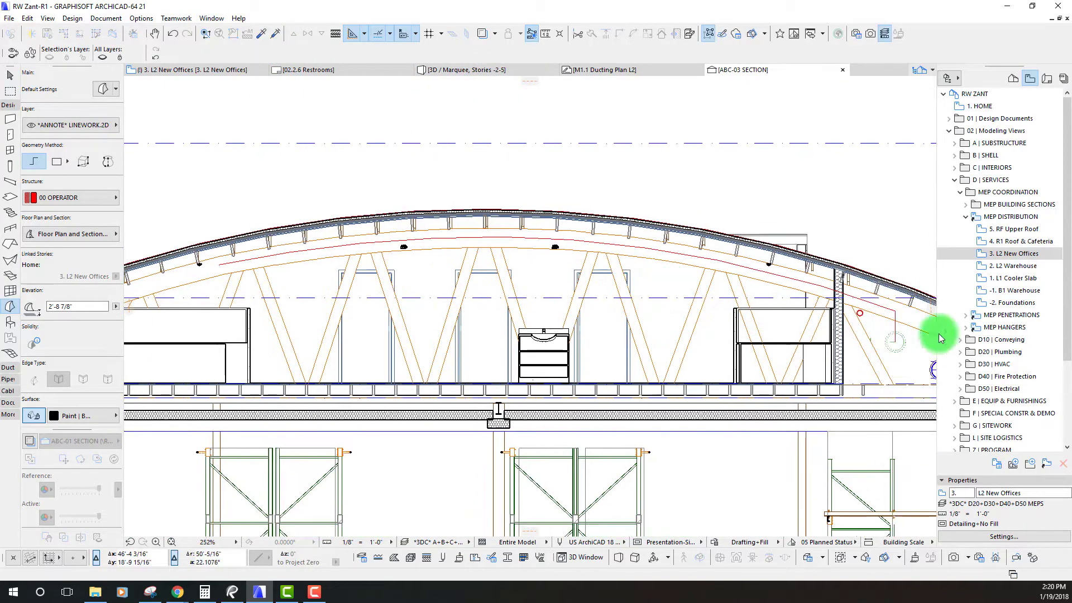
pyautogui.click(451, 77)
pyautogui.click(455, 268)
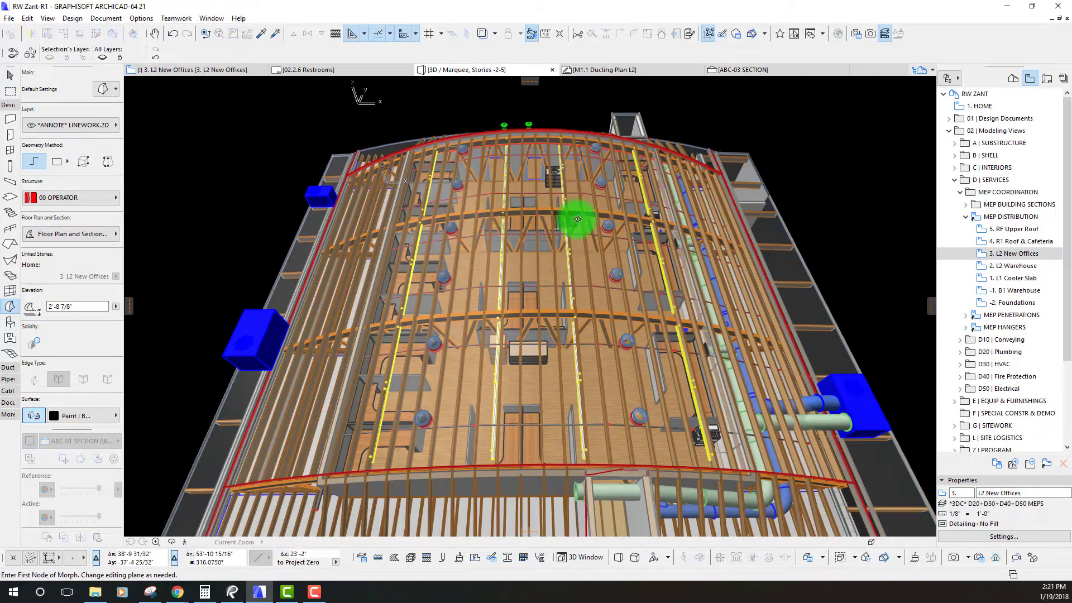
pyautogui.keyDown('shift'); pyautogui.moveTo(464, 162); pyautogui.dragTo(440, 193, button='middle'); pyautogui.keyUp('shift')
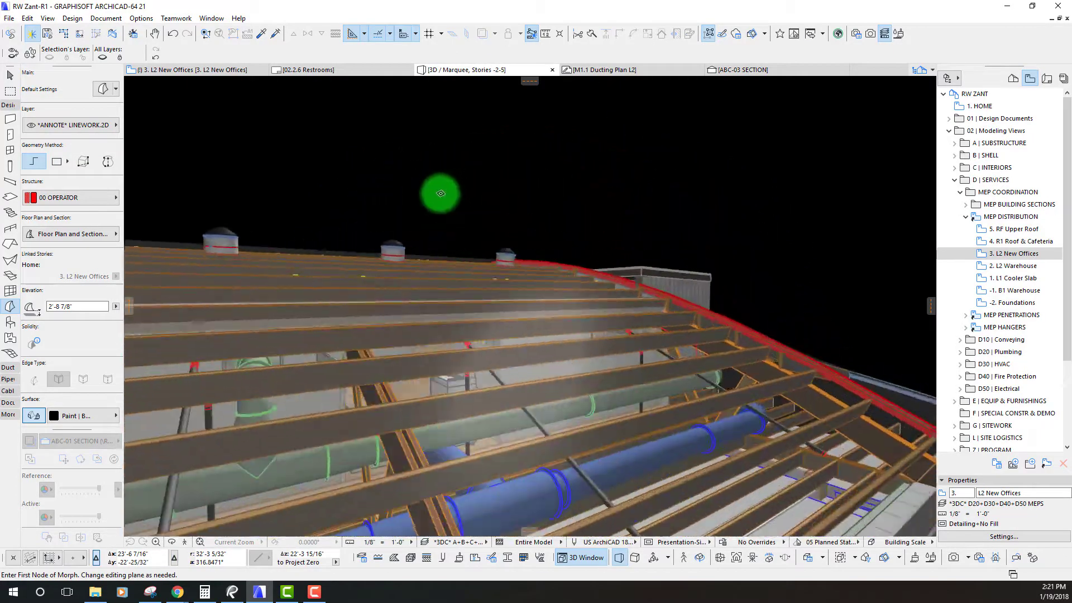
pyautogui.scroll(6, 696, 287)
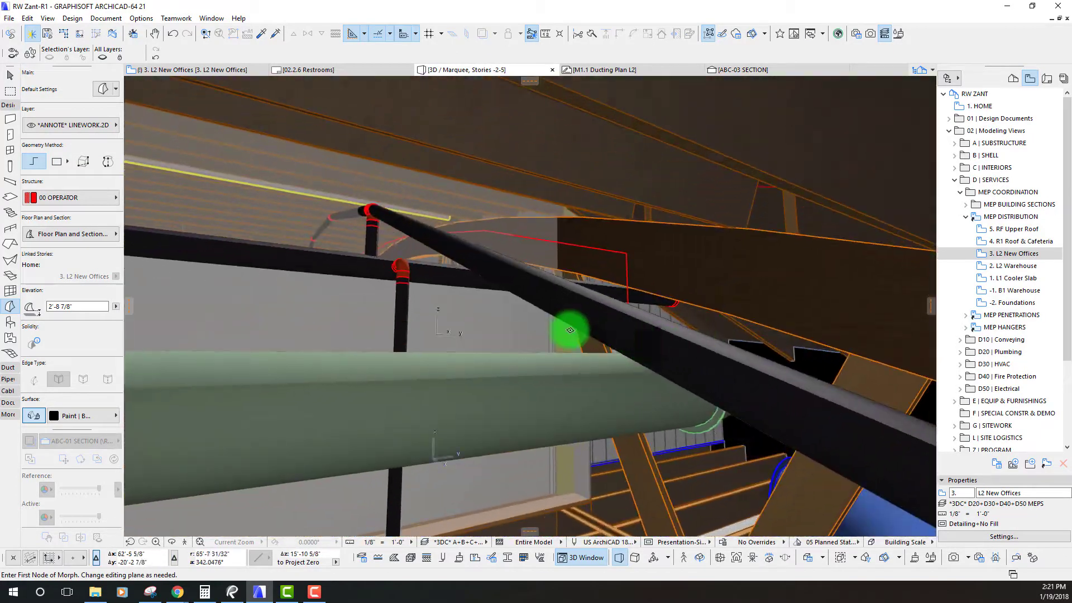
pyautogui.moveTo(570, 330)
pyautogui.keyDown('shift'); pyautogui.mouseDown(button='middle')
pyautogui.moveTo(532, 313)
pyautogui.moveTo(651, 326)
pyautogui.moveTo(662, 455)
pyautogui.moveTo(685, 376)
pyautogui.moveTo(765, 401)
pyautogui.mouseUp(button='middle'); pyautogui.keyUp('shift')
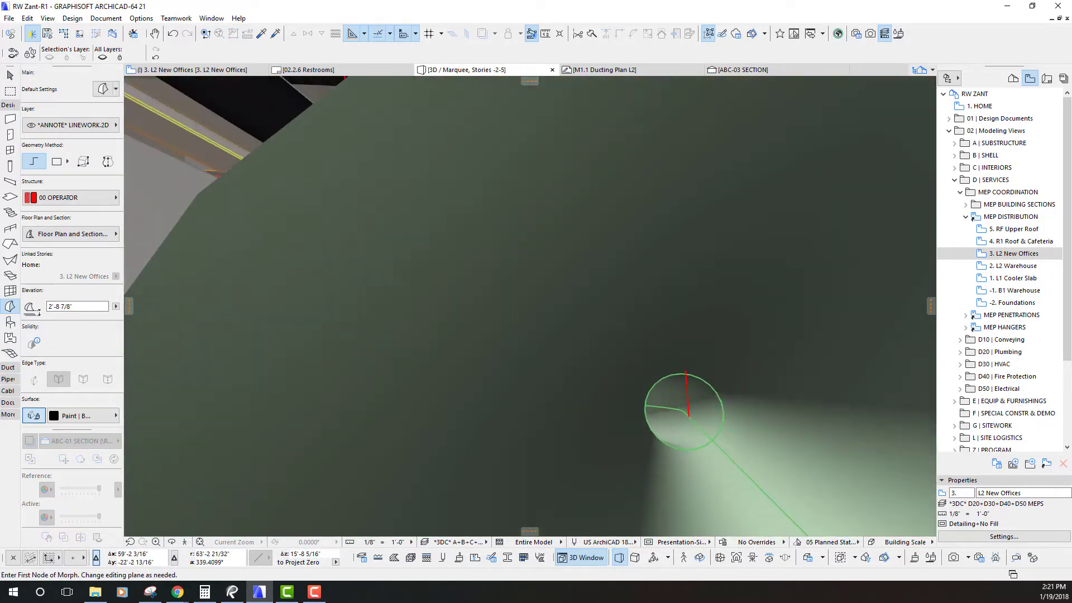
# - Set up rectangular ductwork routing with centre alignment and the elevation of the guide line's lower end, 15'-4 1/4", and start routing
pyautogui.moveTo(333, 162); pyautogui.dragTo(184, 107)
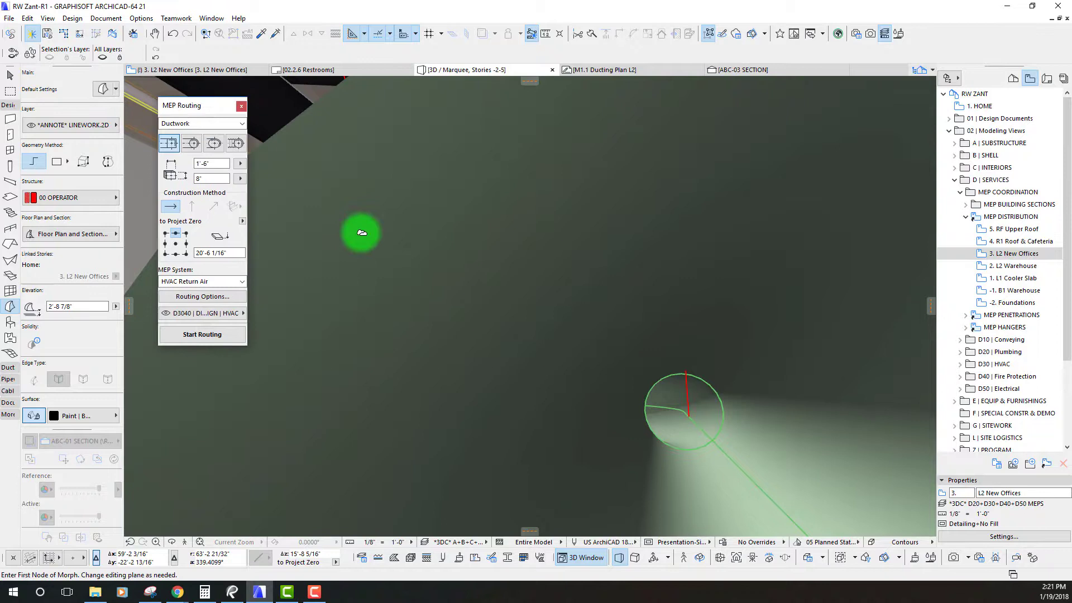
pyautogui.keyDown('shift'); pyautogui.moveTo(746, 443); pyautogui.dragTo(627, 422, button='middle'); pyautogui.keyUp('shift')
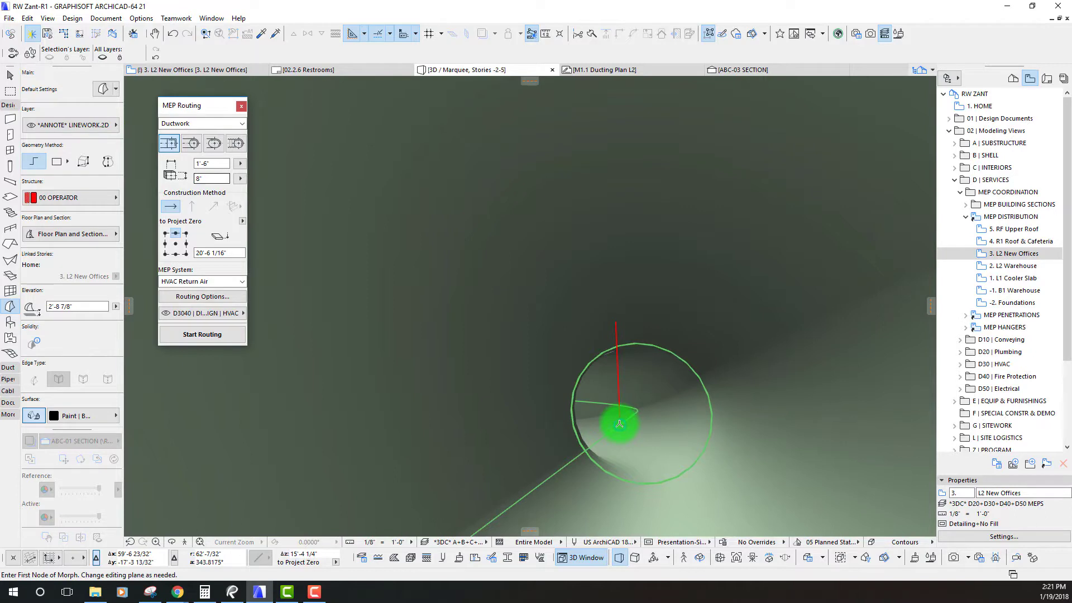
pyautogui.press('z')
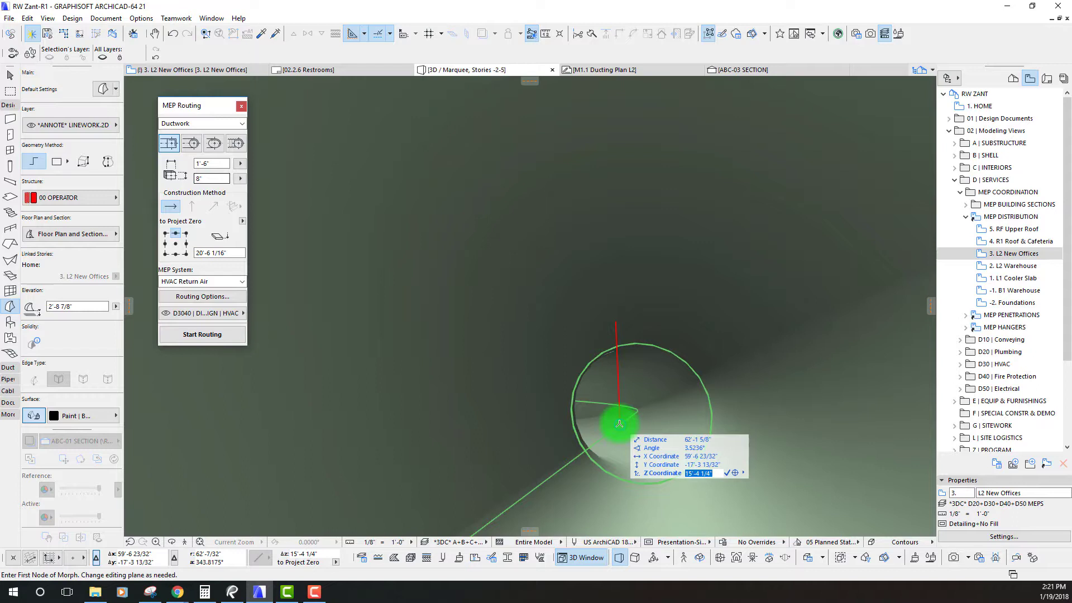
pyautogui.click(237, 254)
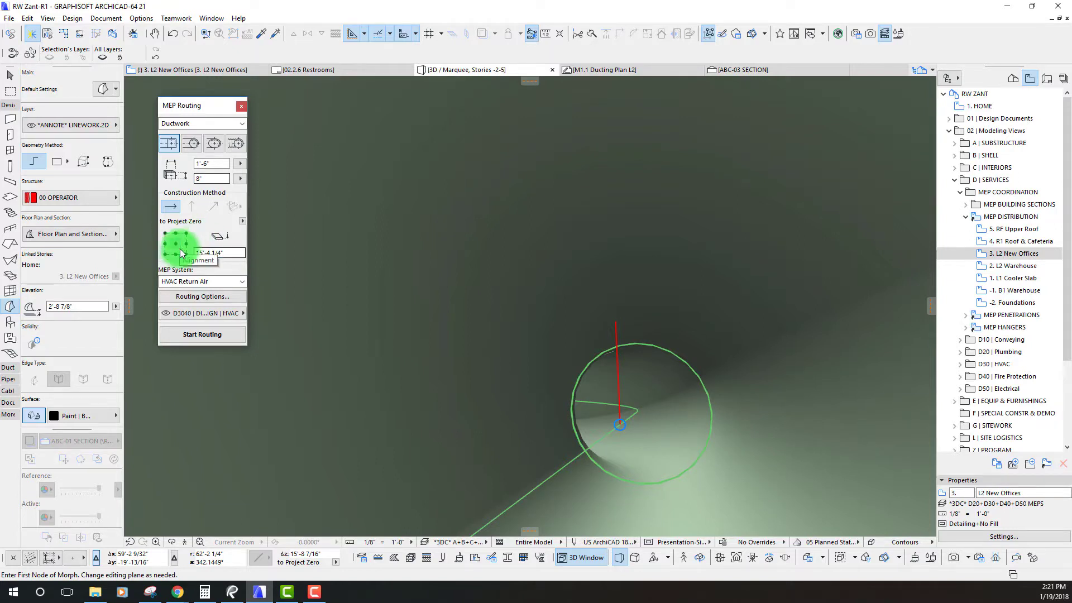
pyautogui.click(201, 335)
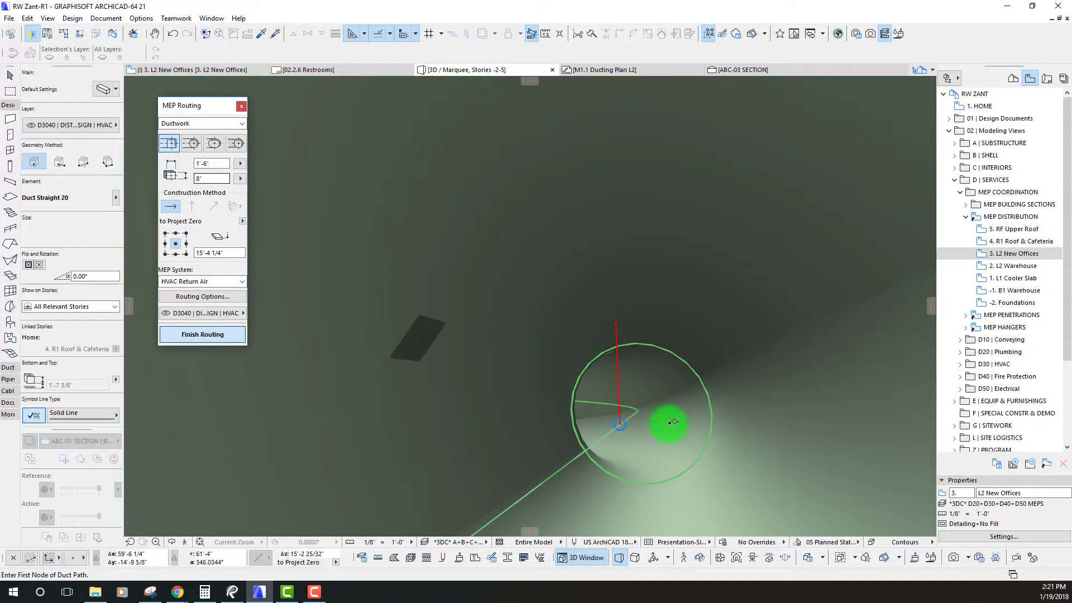
pyautogui.click(208, 165)
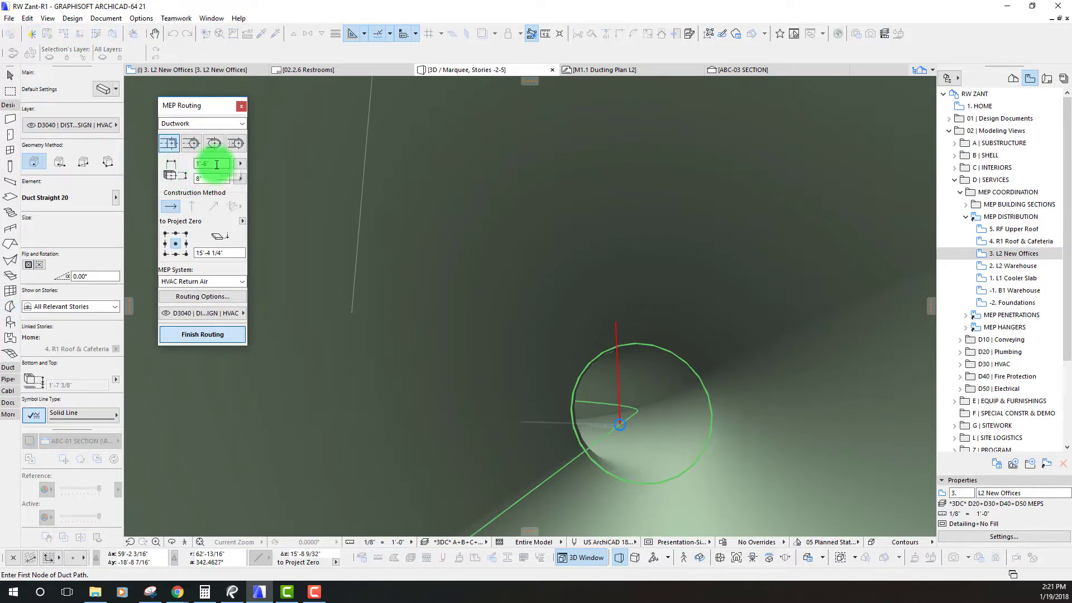
# - Start the duct path at the guide line's lower end inside the green duct and add a node at the vertical segment's top
pyautogui.scroll(3, 531, 344)
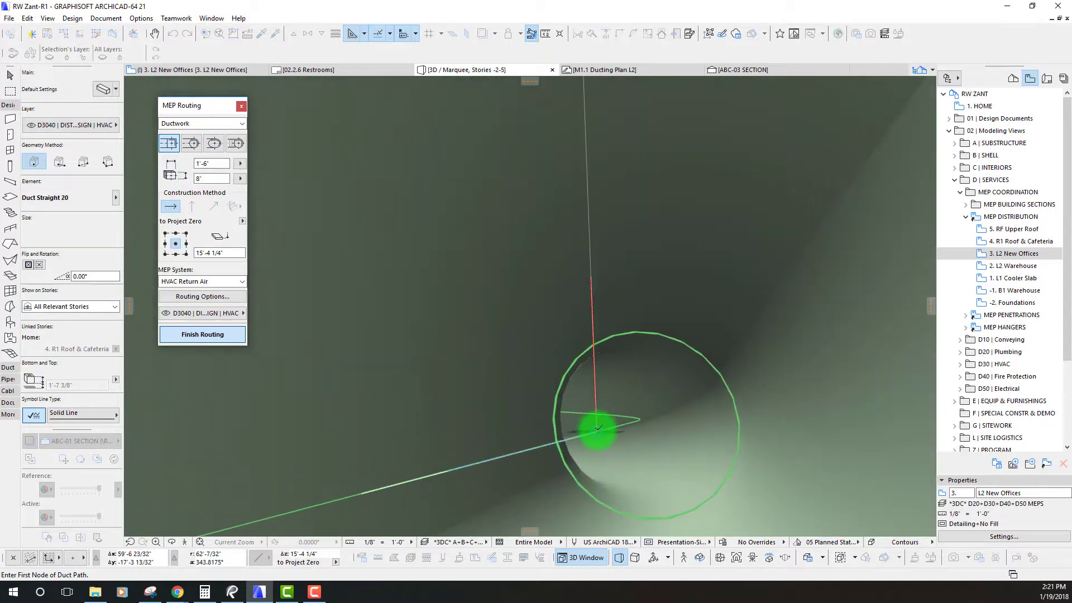
pyautogui.click(597, 428)
pyautogui.scroll(-5, 586, 359)
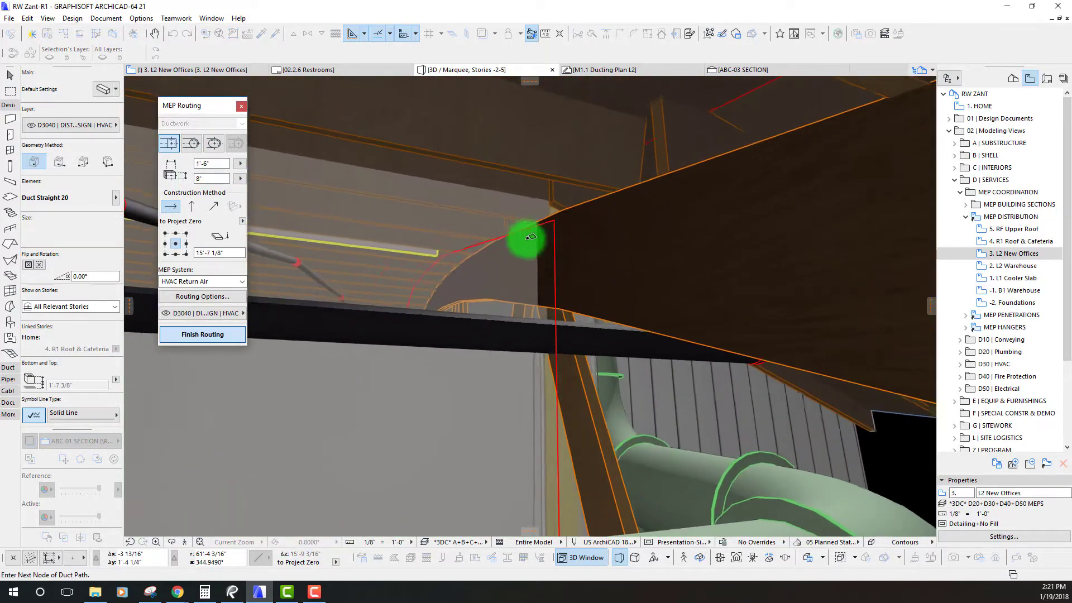
pyautogui.keyDown('shift'); pyautogui.moveTo(527, 238); pyautogui.dragTo(655, 286, button='middle'); pyautogui.keyUp('shift')
pyautogui.click(556, 217)
pyautogui.scroll(-2, 659, 284)
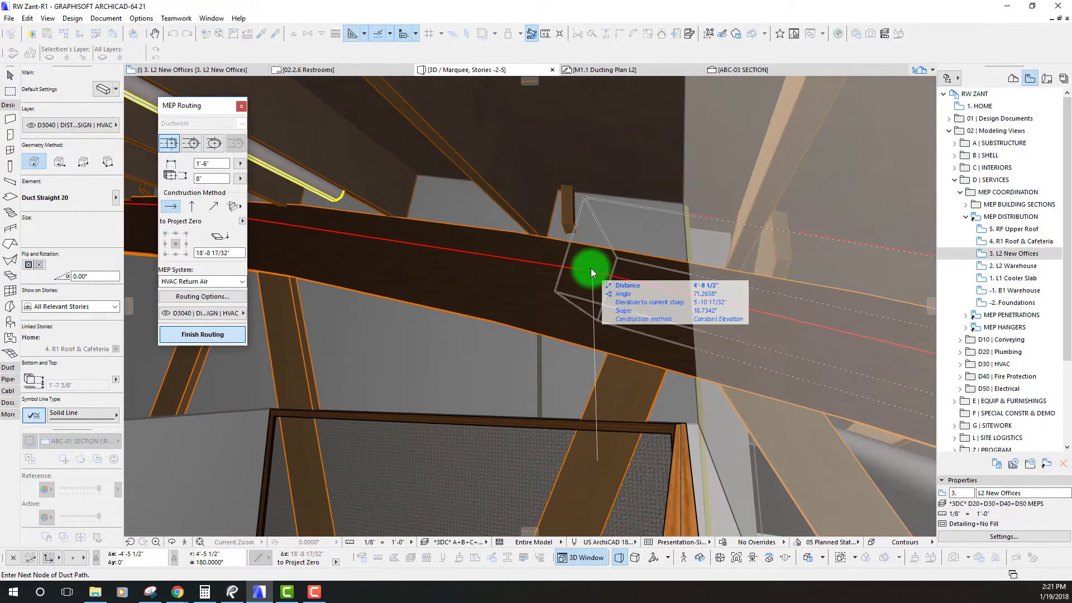
# - Continue the duct path up along the guide line beside the truss and over the crown, adding a node at each vertex
pyautogui.click(590, 269)
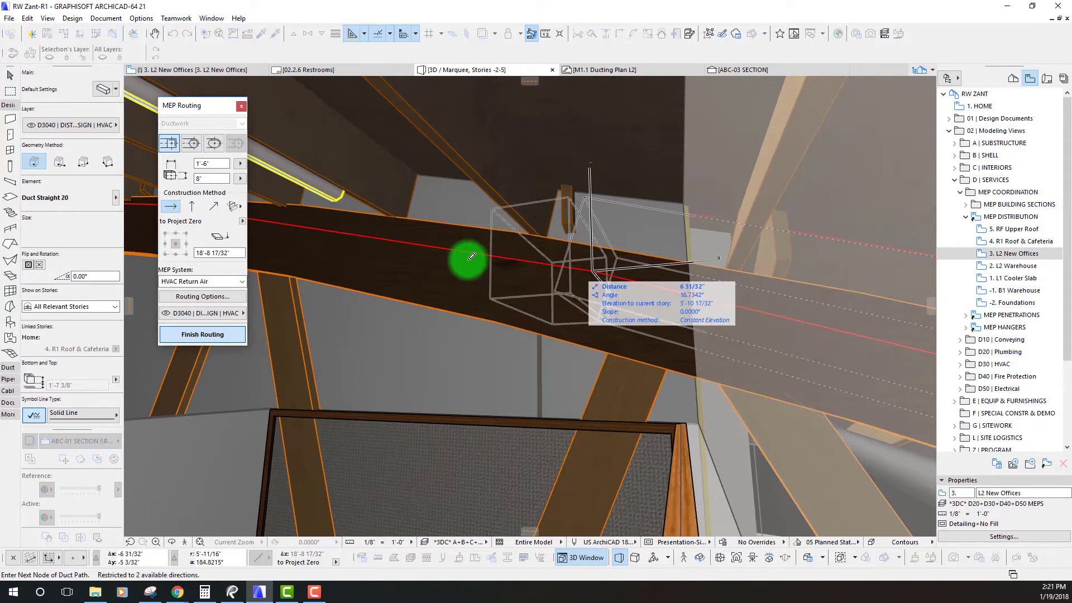
pyautogui.moveTo(467, 258)
pyautogui.keyDown('shift'); pyautogui.mouseDown(button='middle')
pyautogui.moveTo(443, 253)
pyautogui.moveTo(452, 267)
pyautogui.mouseUp(button='middle'); pyautogui.keyUp('shift')
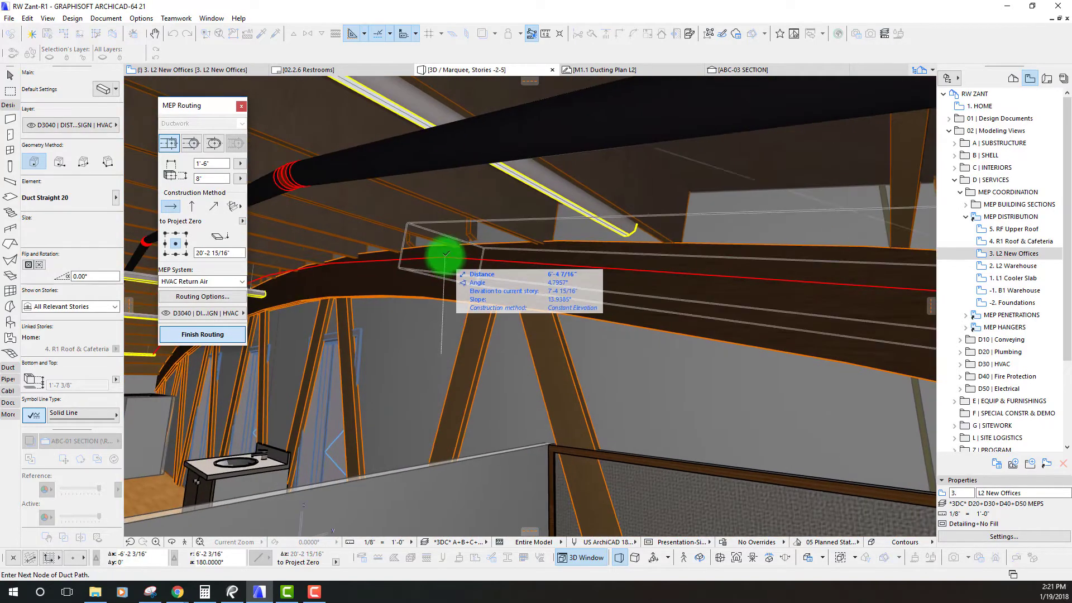
pyautogui.keyDown('shift'); pyautogui.moveTo(316, 274); pyautogui.dragTo(442, 303, button='middle'); pyautogui.keyUp('shift')
pyautogui.scroll(3, 447, 307)
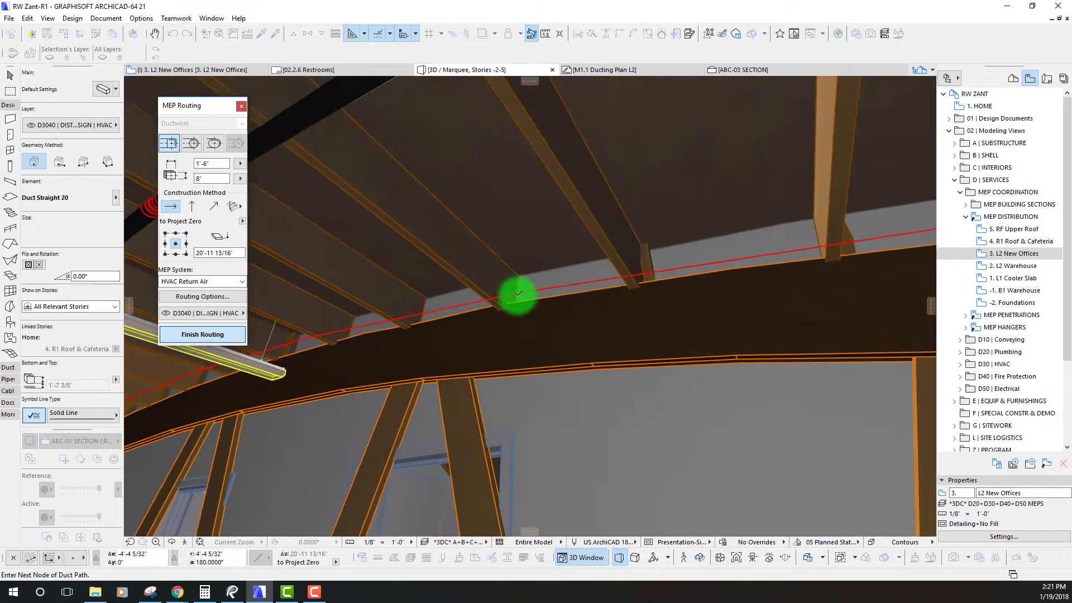
pyautogui.moveTo(327, 326); pyautogui.dragTo(471, 347, button='middle')
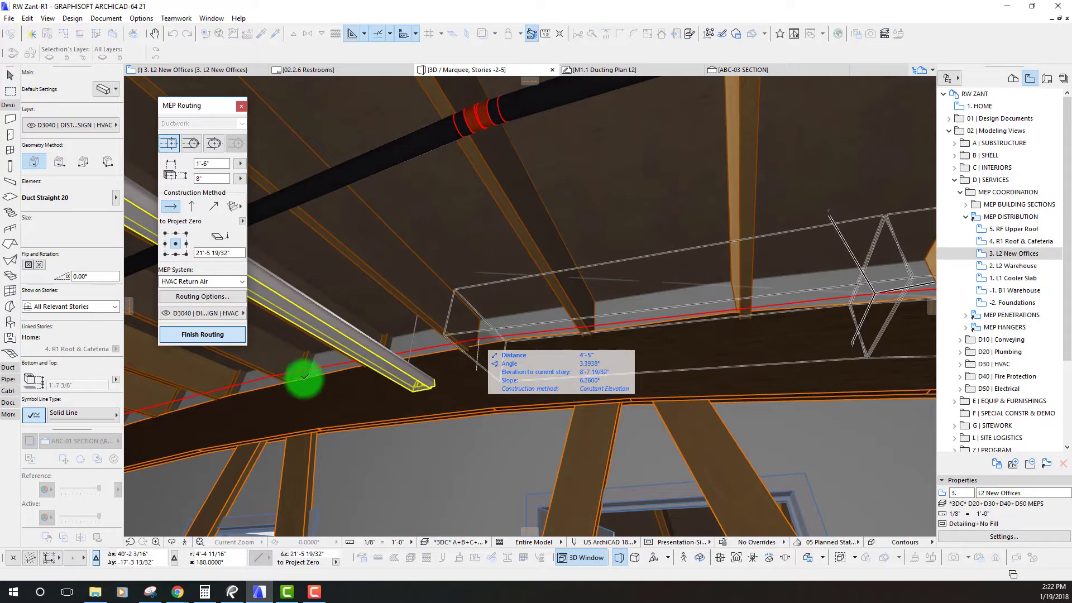
pyautogui.scroll(5, 301, 380)
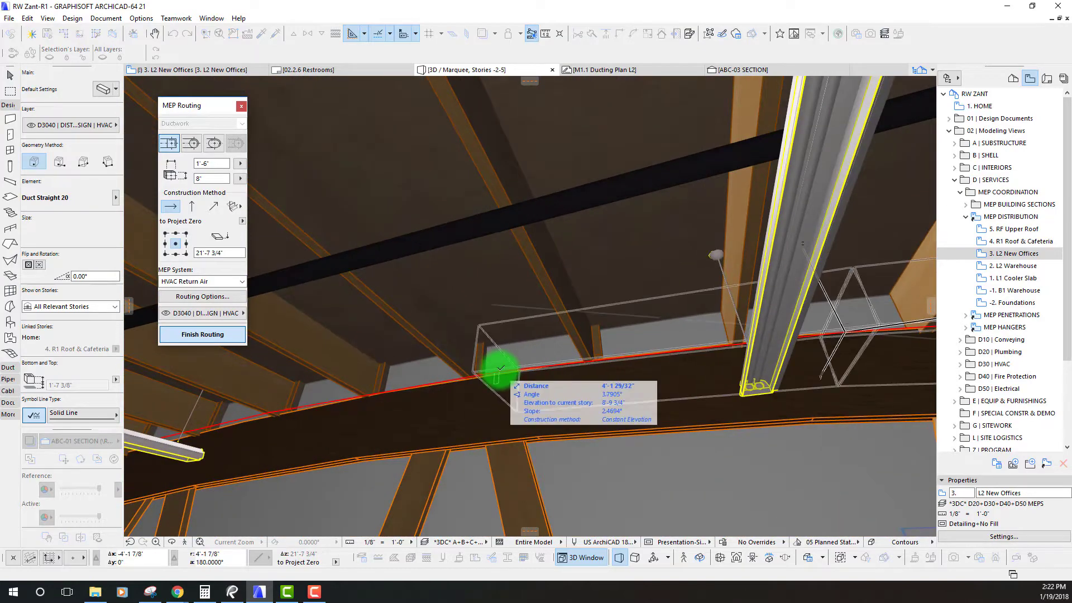
pyautogui.moveTo(275, 421); pyautogui.dragTo(463, 374, button='middle')
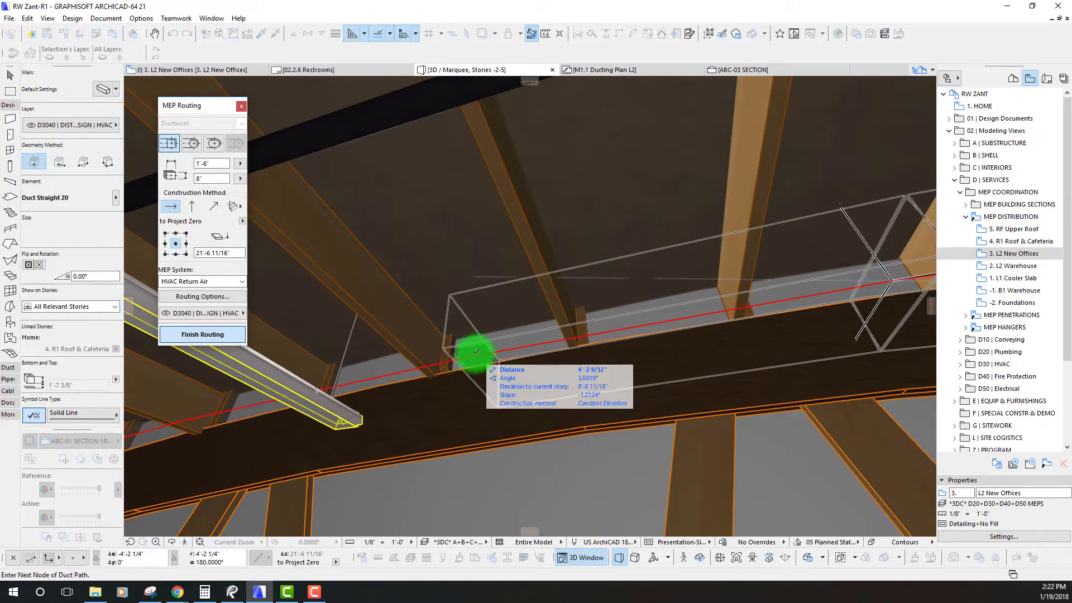
# - Route the duct path down the arch's far side along the guide line's vertices and finish it at elevation 19'-11 9/16"
pyautogui.click(473, 353)
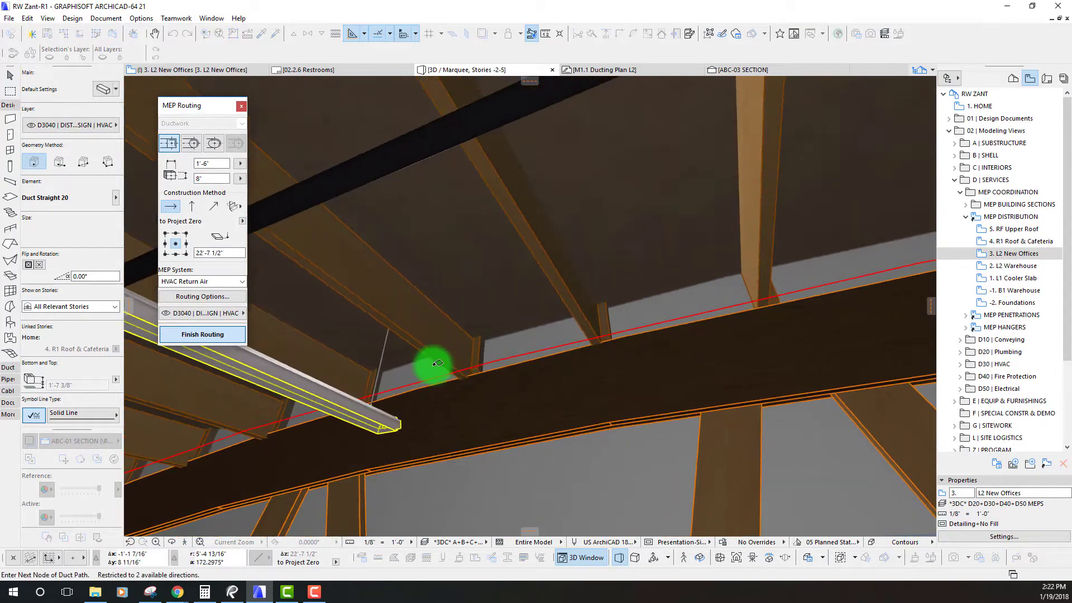
pyautogui.keyDown('shift'); pyautogui.moveTo(437, 363); pyautogui.dragTo(508, 376, button='middle'); pyautogui.keyUp('shift')
pyautogui.keyDown('shift'); pyautogui.moveTo(665, 280); pyautogui.dragTo(612, 304, button='middle'); pyautogui.keyUp('shift')
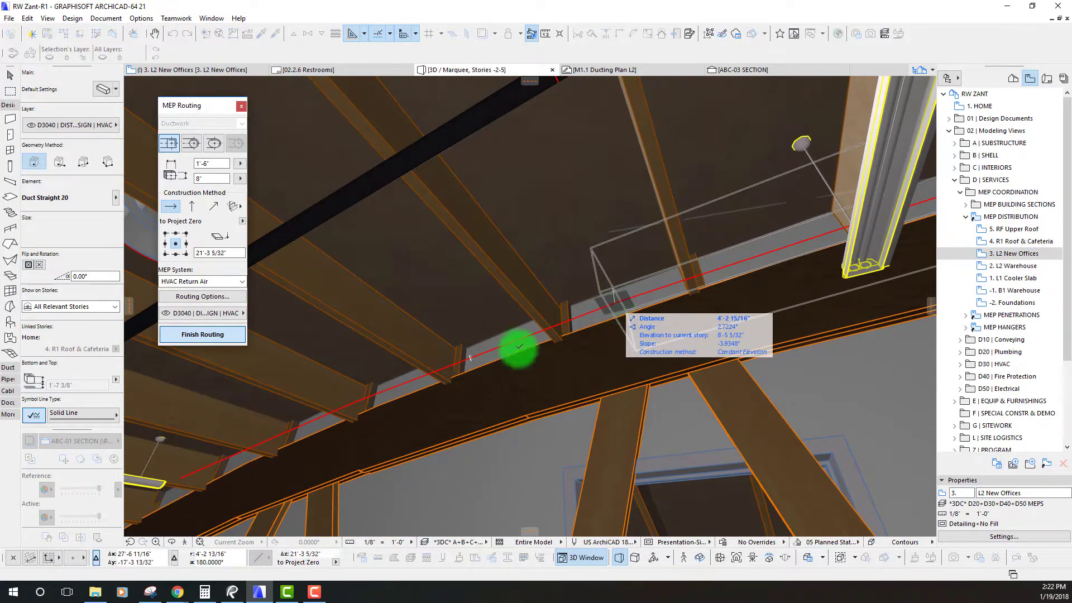
pyautogui.keyDown('shift'); pyautogui.moveTo(635, 312); pyautogui.dragTo(564, 347, button='middle'); pyautogui.keyUp('shift')
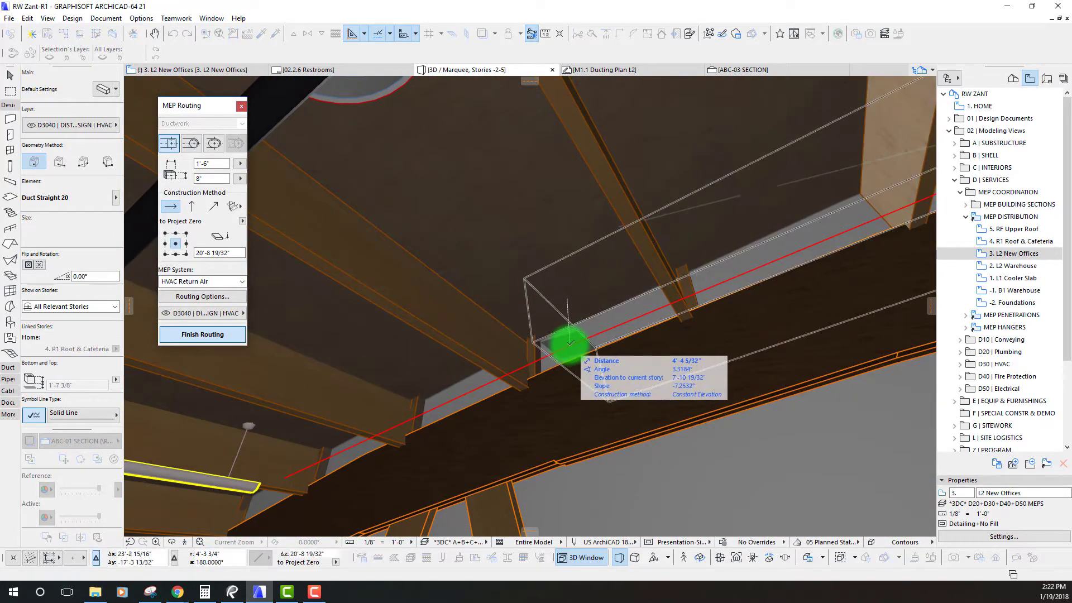
pyautogui.moveTo(419, 378)
pyautogui.keyDown('shift'); pyautogui.mouseDown(button='middle')
pyautogui.moveTo(371, 390)
pyautogui.moveTo(409, 397)
pyautogui.mouseUp(button='middle'); pyautogui.keyUp('shift')
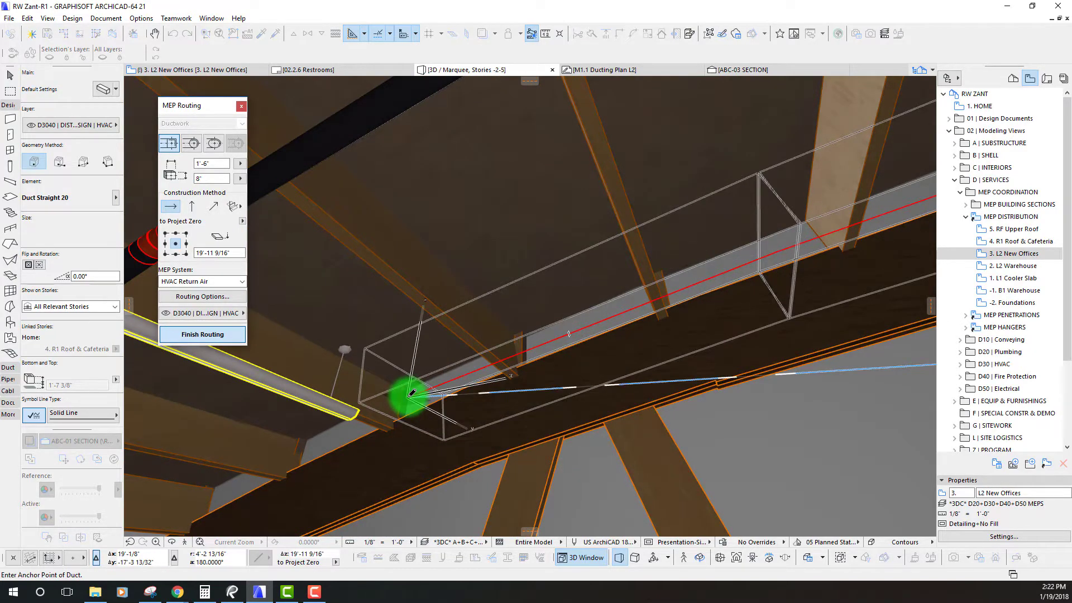
pyautogui.doubleClick(409, 396)
# - Select the pieces of the new curved duct run along the truss and elevate them by 1"
pyautogui.scroll(-4, 409, 396)
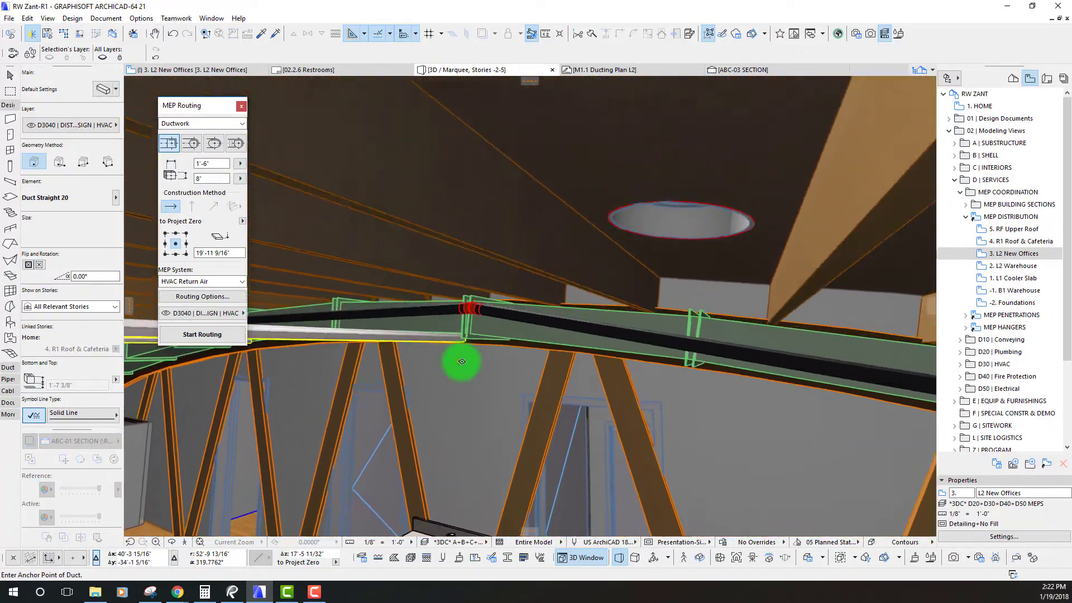
pyautogui.keyDown('shift'); pyautogui.moveTo(516, 361); pyautogui.dragTo(583, 327, button='middle'); pyautogui.keyUp('shift')
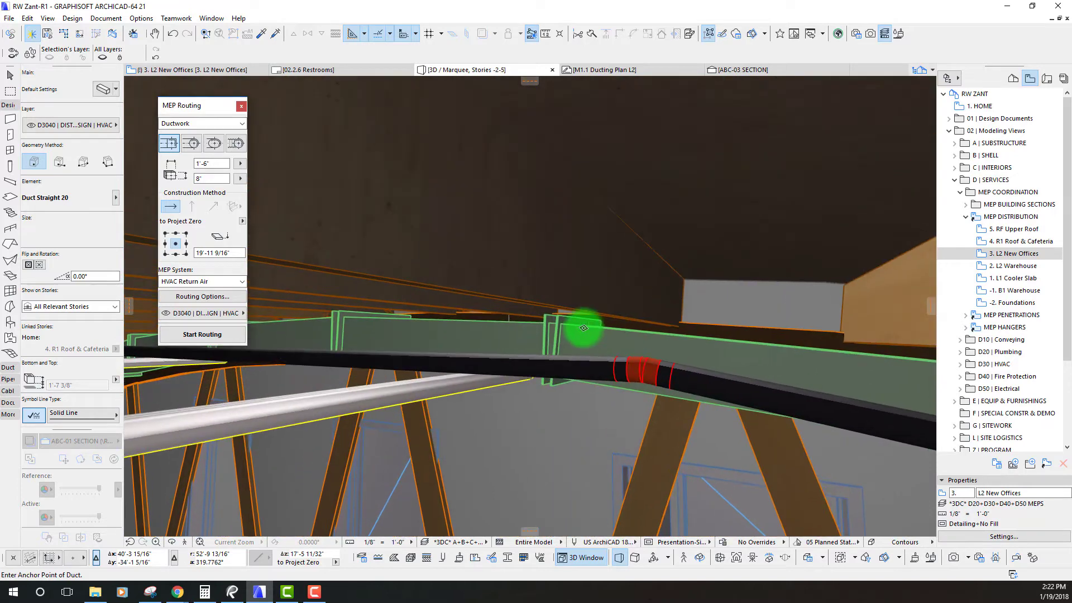
pyautogui.click(642, 364)
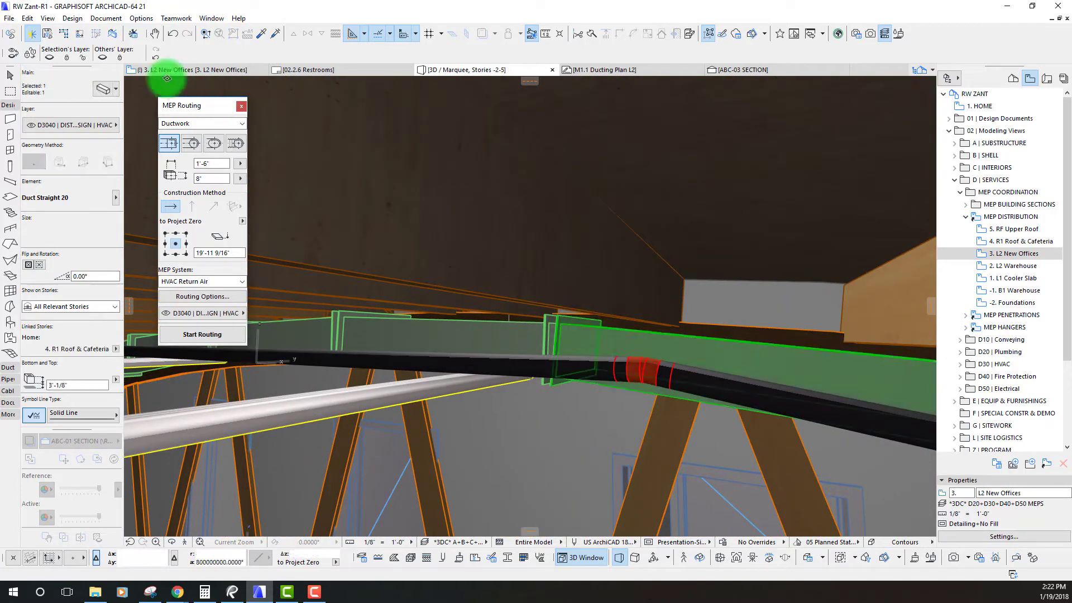
pyautogui.click(581, 348)
pyautogui.keyDown('shift'); pyautogui.moveTo(551, 476); pyautogui.dragTo(551, 476, button='middle'); pyautogui.keyUp('shift')
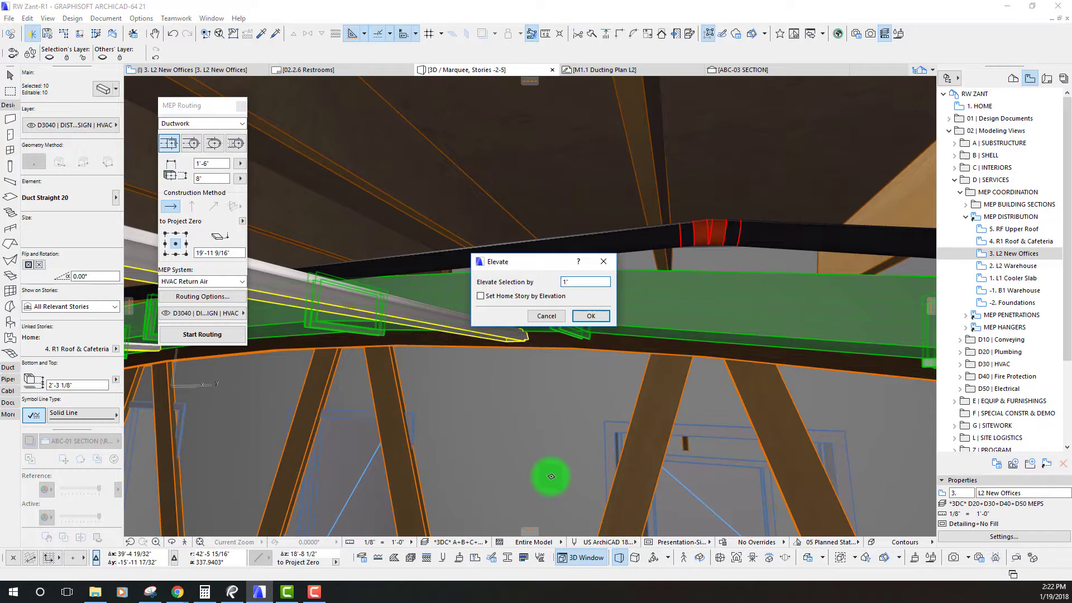
pyautogui.moveTo(551, 476)
pyautogui.keyDown('shift'); pyautogui.mouseDown(button='middle')
pyautogui.moveTo(545, 467)
pyautogui.moveTo(651, 311)
pyautogui.moveTo(548, 364)
pyautogui.moveTo(541, 378)
pyautogui.moveTo(549, 367)
pyautogui.moveTo(567, 390)
pyautogui.moveTo(542, 311)
pyautogui.moveTo(519, 323)
pyautogui.moveTo(571, 366)
pyautogui.moveTo(479, 308)
pyautogui.moveTo(591, 335)
pyautogui.moveTo(597, 266)
pyautogui.moveTo(672, 325)
pyautogui.moveTo(668, 354)
pyautogui.mouseUp(button='middle'); pyautogui.keyUp('shift')
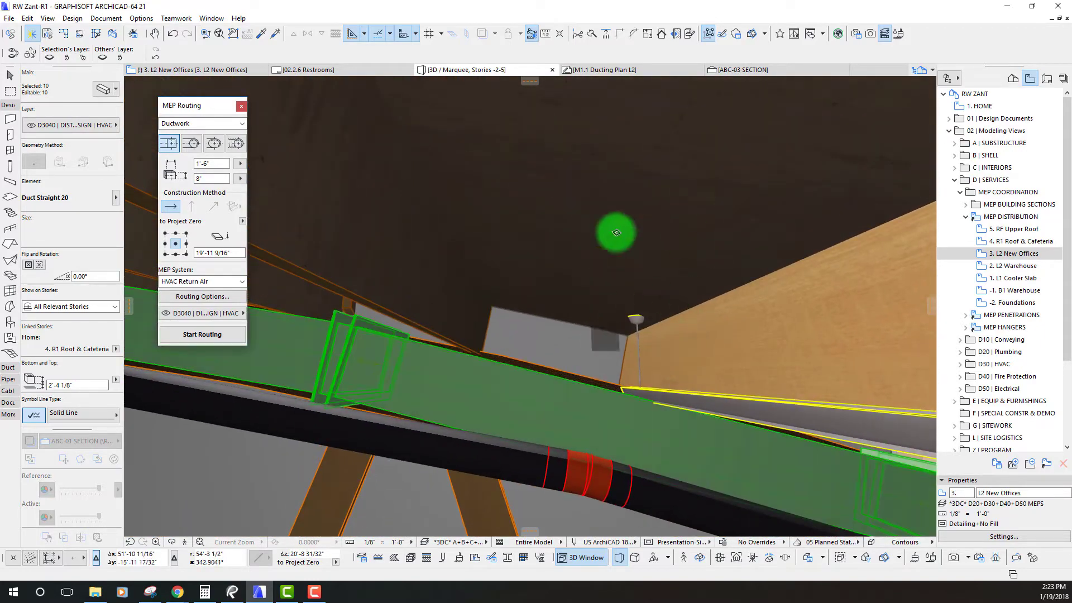
# - Start a rectangular HVAC Return Air duct path beside the next curved truss, anchored at the duct's upper-left corner, at elevation 17'-6 3/16"
pyautogui.moveTo(617, 232)
pyautogui.keyDown('shift'); pyautogui.mouseDown(button='middle')
pyautogui.moveTo(588, 327)
pyautogui.moveTo(539, 326)
pyautogui.moveTo(879, 121)
pyautogui.moveTo(794, 289)
pyautogui.mouseUp(button='middle'); pyautogui.keyUp('shift')
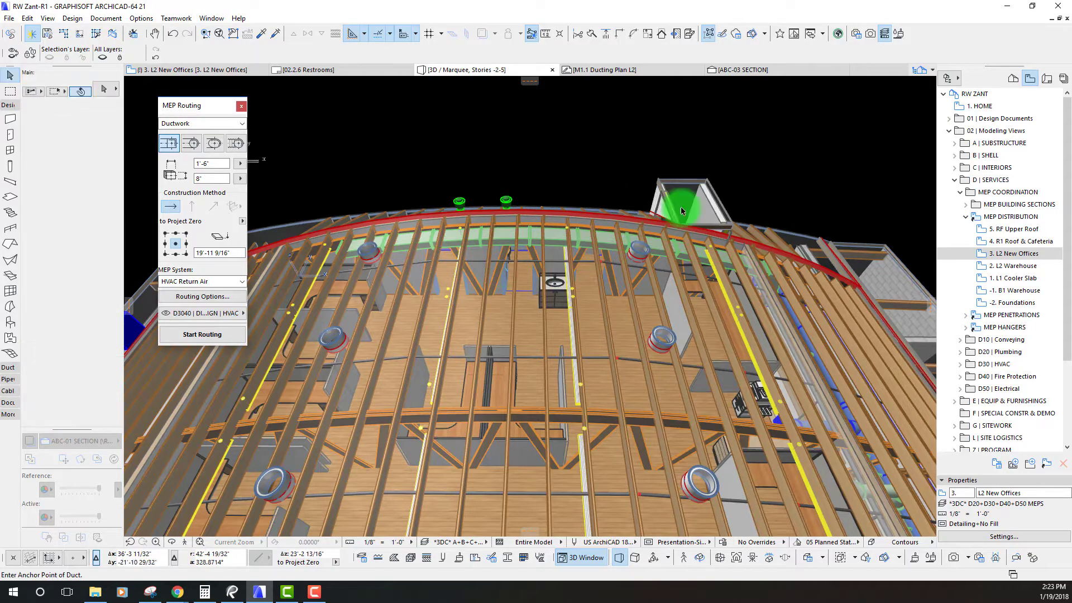
pyautogui.keyDown('shift'); pyautogui.moveTo(594, 250); pyautogui.dragTo(498, 180, button='middle'); pyautogui.keyUp('shift')
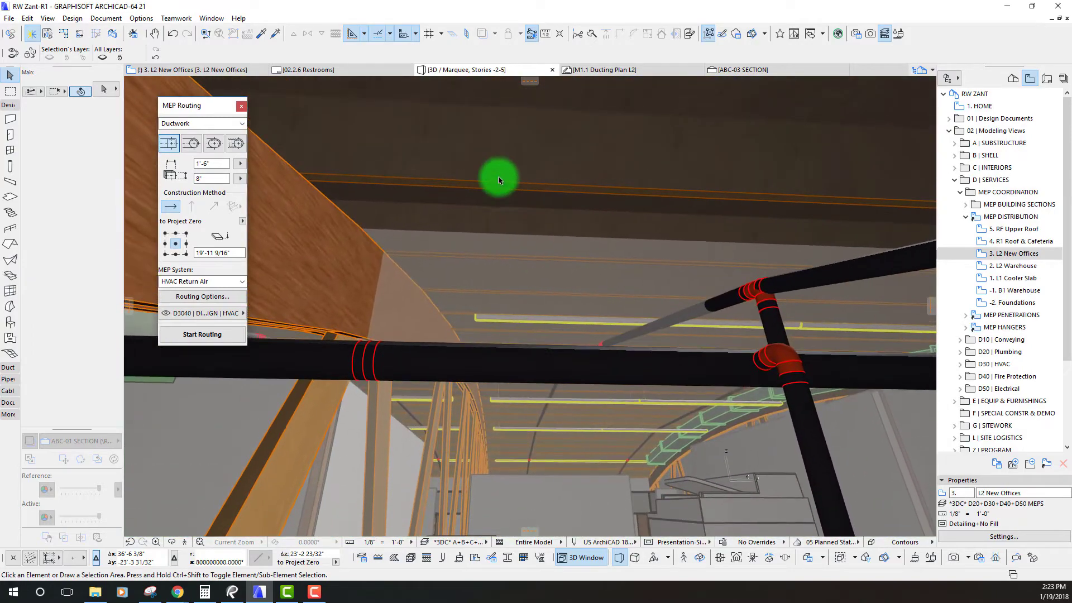
pyautogui.keyDown('shift'); pyautogui.moveTo(510, 261); pyautogui.dragTo(508, 218, button='middle'); pyautogui.keyUp('shift')
pyautogui.moveTo(207, 108); pyautogui.dragTo(197, 107)
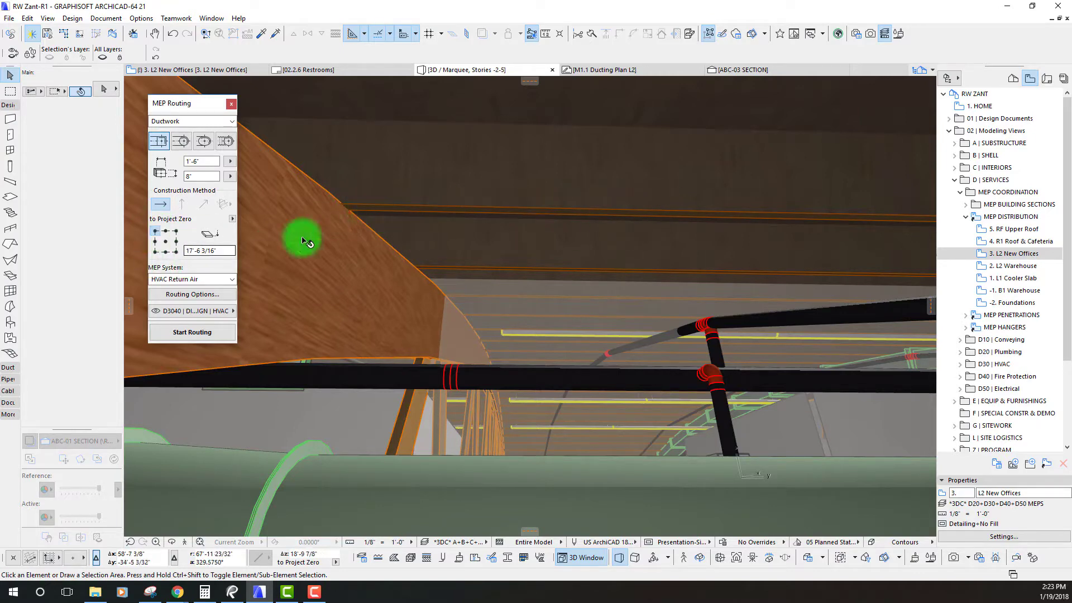
pyautogui.keyDown('shift'); pyautogui.moveTo(436, 230); pyautogui.dragTo(491, 200, button='middle'); pyautogui.keyUp('shift')
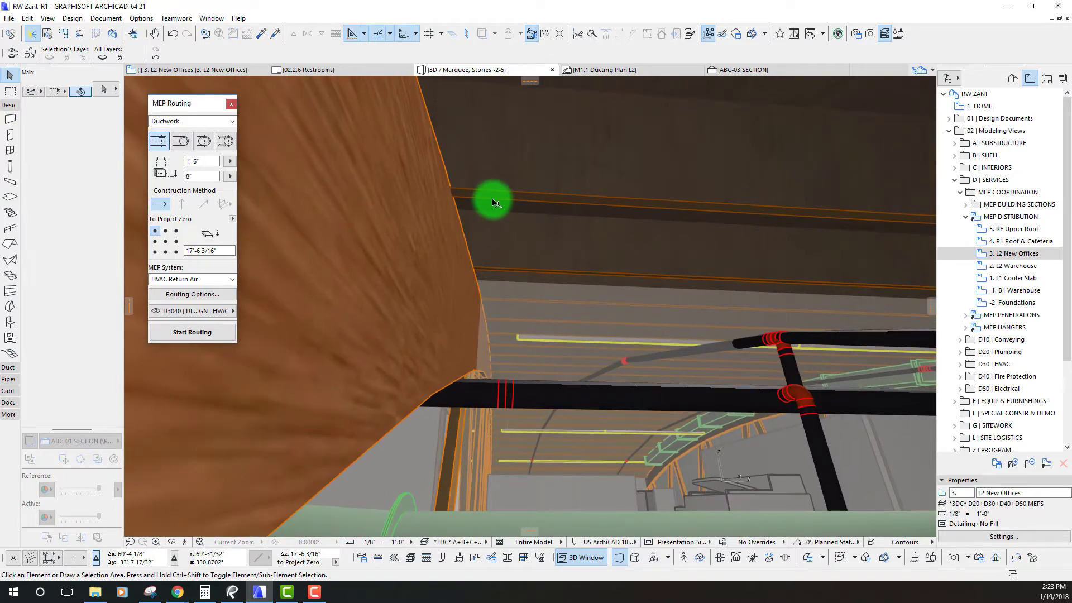
pyautogui.moveTo(494, 202)
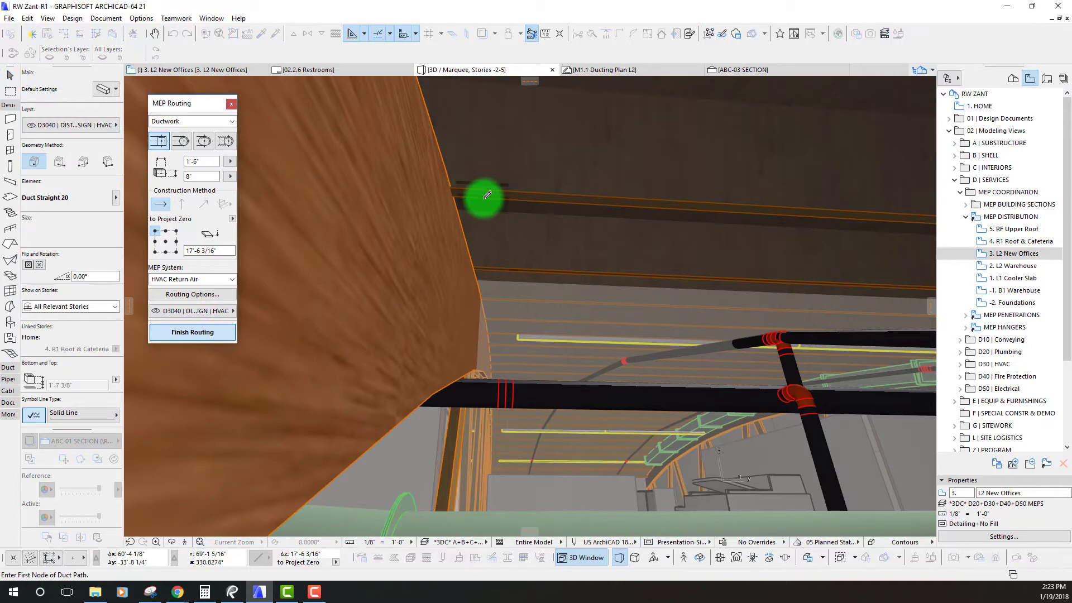
pyautogui.click(484, 197)
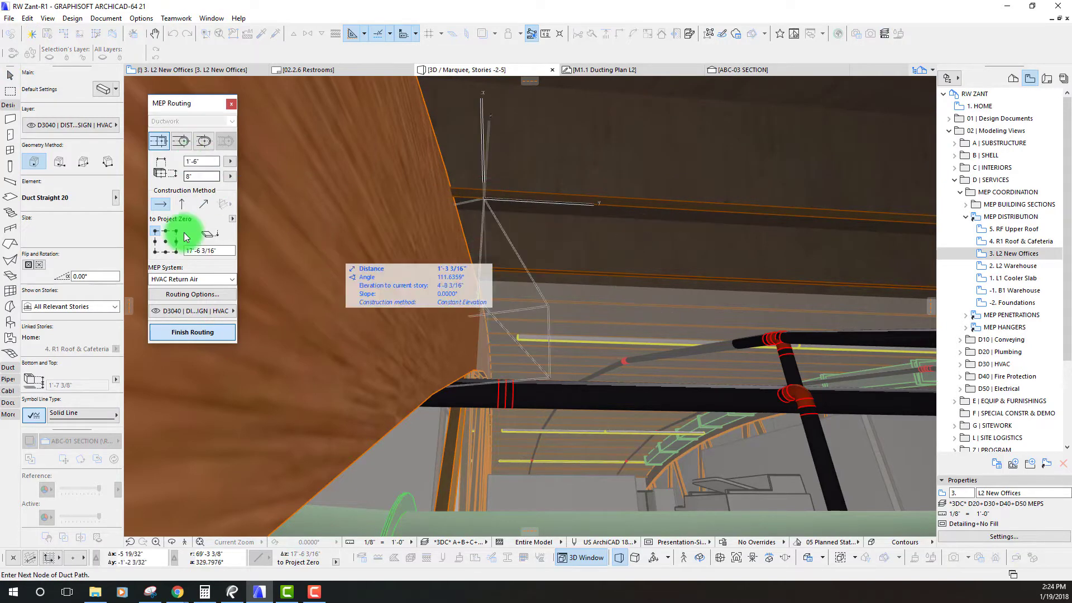
# - Continue the duct path up along the truss to its crown, adding a node at each vertex of the guide line
pyautogui.moveTo(560, 239)
pyautogui.keyDown('shift'); pyautogui.mouseDown(button='middle')
pyautogui.moveTo(531, 256)
pyautogui.moveTo(555, 246)
pyautogui.mouseUp(button='middle'); pyautogui.keyUp('shift')
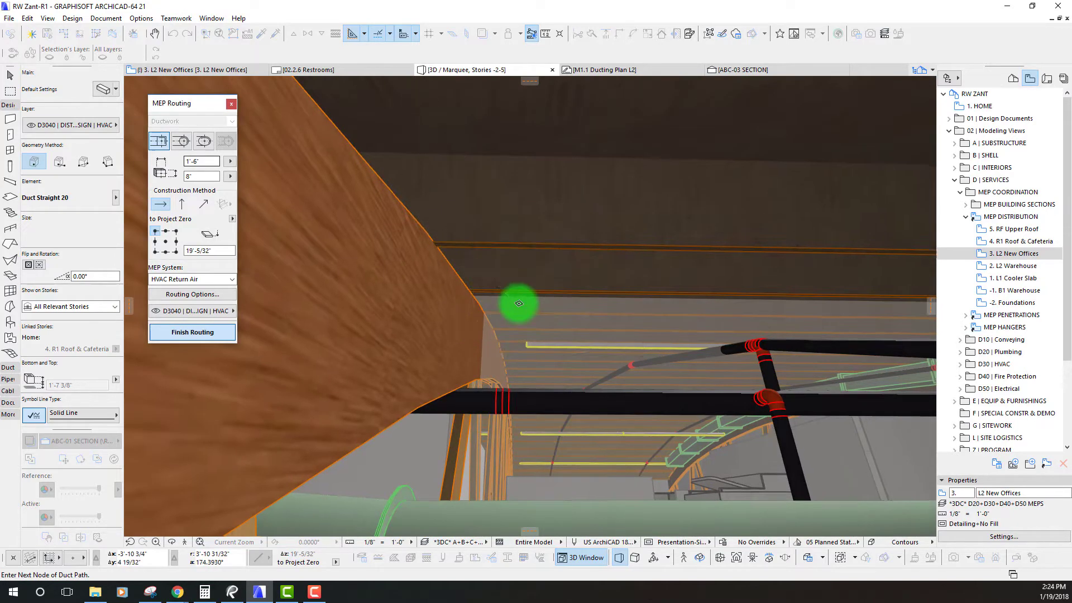
pyautogui.scroll(3, 514, 303)
pyautogui.keyDown('shift'); pyautogui.moveTo(512, 302); pyautogui.dragTo(438, 240, button='middle'); pyautogui.keyUp('shift')
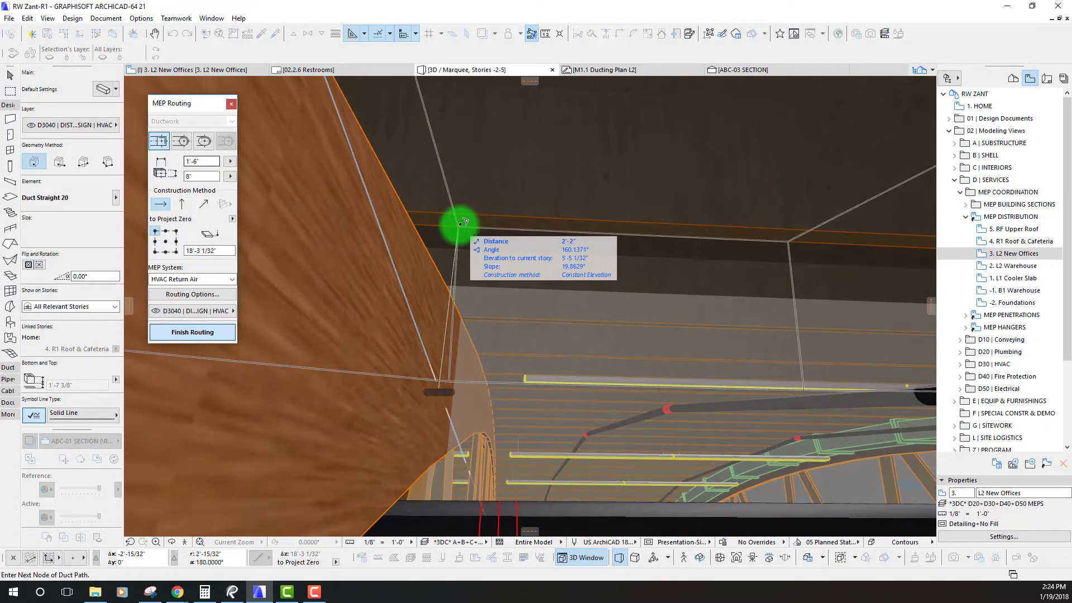
pyautogui.keyDown('shift'); pyautogui.moveTo(462, 227); pyautogui.dragTo(461, 412, button='middle'); pyautogui.keyUp('shift')
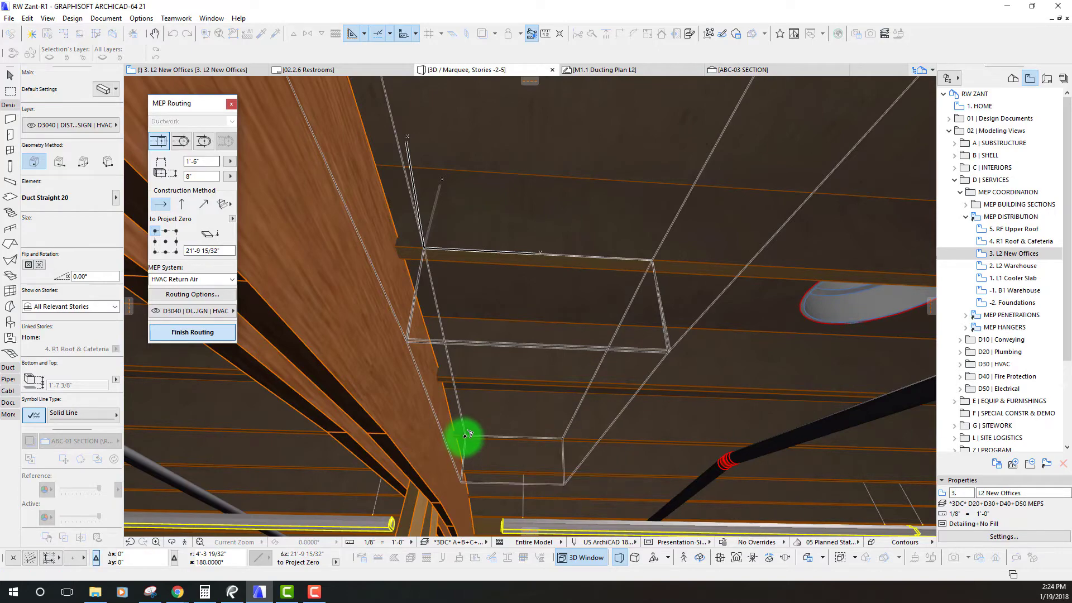
pyautogui.keyDown('shift'); pyautogui.moveTo(467, 435); pyautogui.dragTo(448, 375, button='middle'); pyautogui.keyUp('shift')
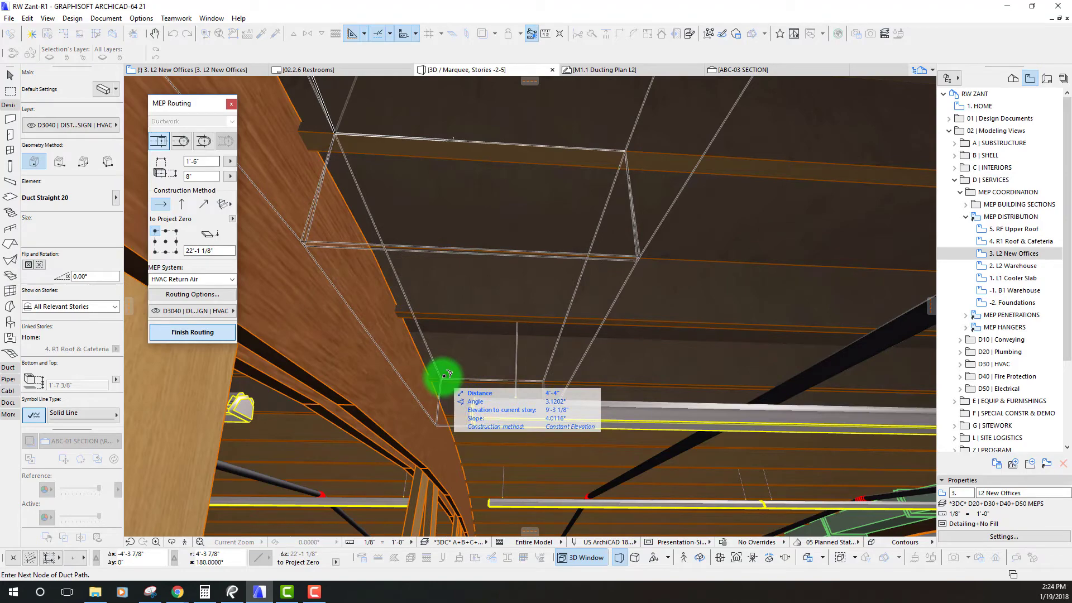
pyautogui.keyDown('shift'); pyautogui.moveTo(447, 363); pyautogui.dragTo(446, 401, button='middle'); pyautogui.keyUp('shift')
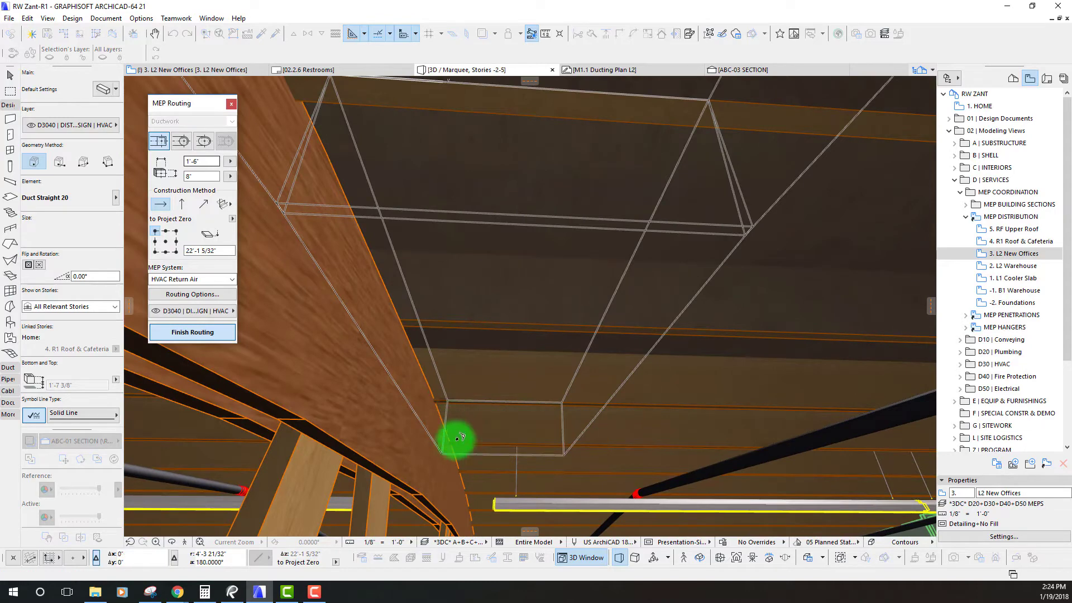
# - Route the duct path down past the crown along the truss and finish it at elevation 20'-6 1/16"
pyautogui.keyDown('shift'); pyautogui.moveTo(471, 455); pyautogui.dragTo(469, 407, button='middle'); pyautogui.keyUp('shift')
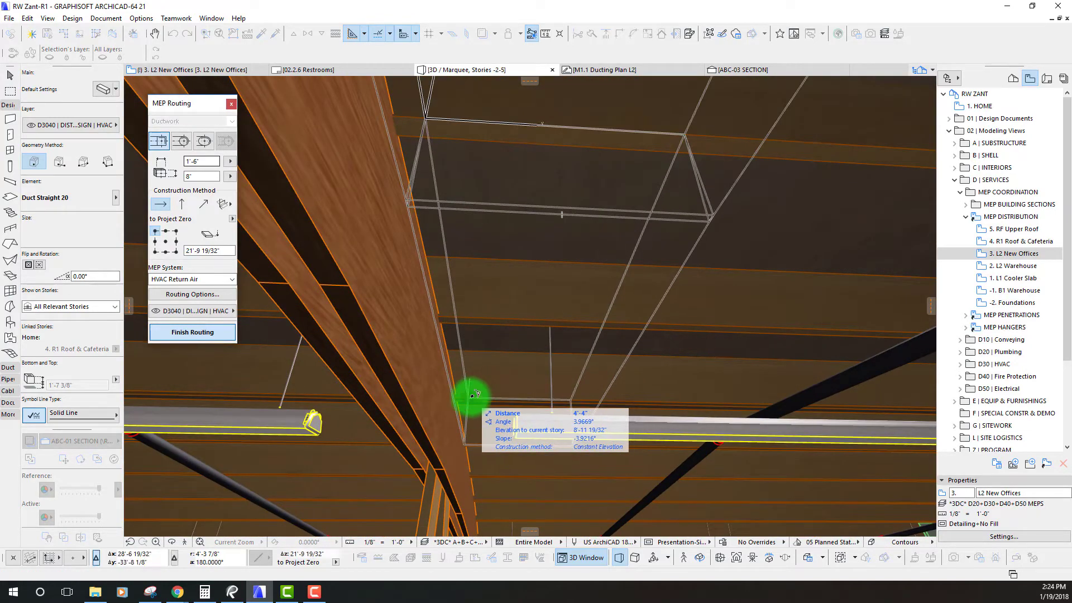
pyautogui.keyDown('shift'); pyautogui.moveTo(477, 426); pyautogui.dragTo(452, 383, button='middle'); pyautogui.keyUp('shift')
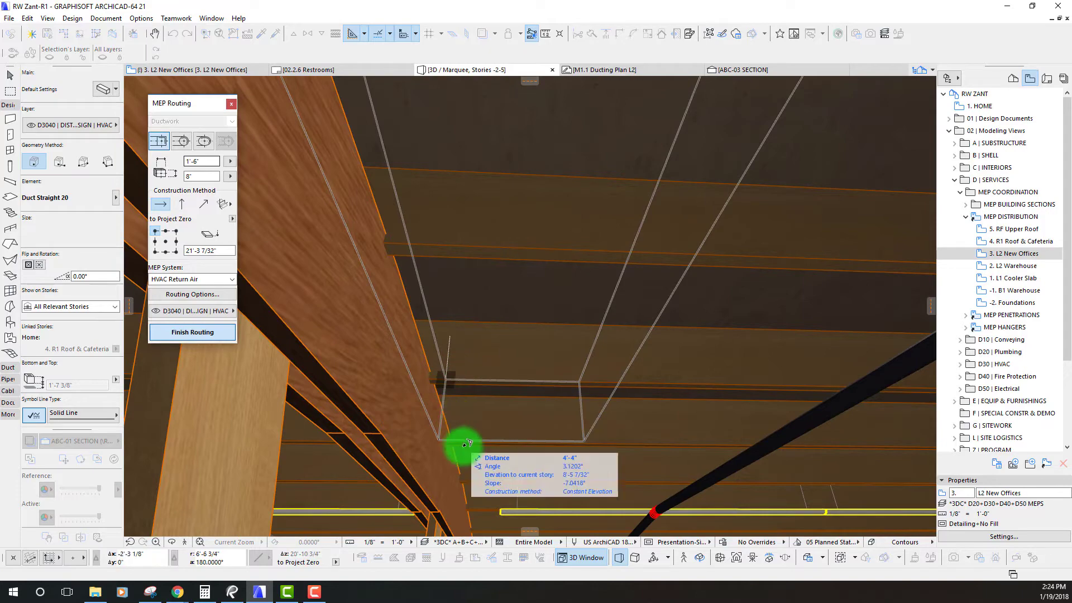
pyautogui.keyDown('shift'); pyautogui.moveTo(483, 441); pyautogui.dragTo(507, 357, button='middle'); pyautogui.keyUp('shift')
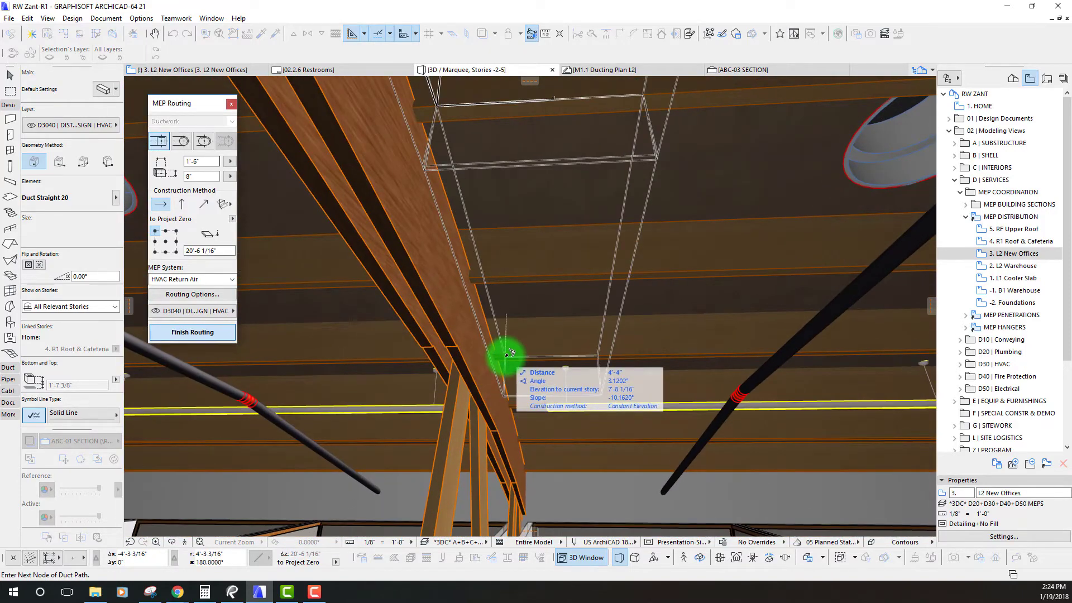
pyautogui.doubleClick(550, 364)
pyautogui.moveTo(549, 364)
pyautogui.keyDown('shift'); pyautogui.mouseDown(button='middle')
pyautogui.moveTo(483, 366)
pyautogui.moveTo(677, 275)
pyautogui.moveTo(775, 255)
pyautogui.moveTo(720, 274)
pyautogui.moveTo(735, 211)
pyautogui.mouseUp(button='middle'); pyautogui.keyUp('shift')
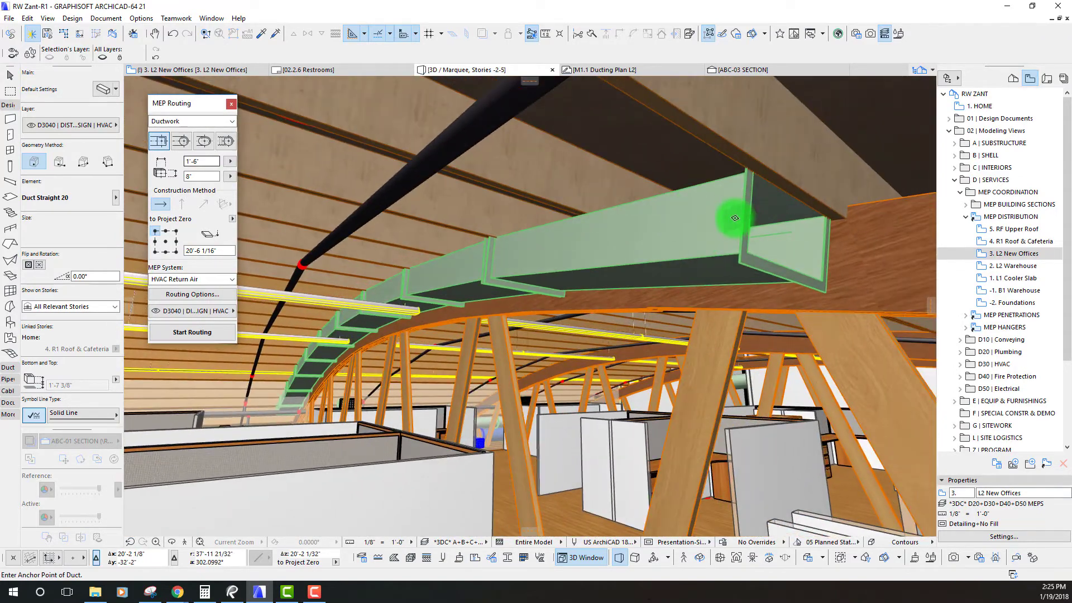
# - Select all connected elements of the second curved duct run and elevate them by -1"
pyautogui.keyDown('shift'); pyautogui.click(788, 260); pyautogui.keyUp('shift')
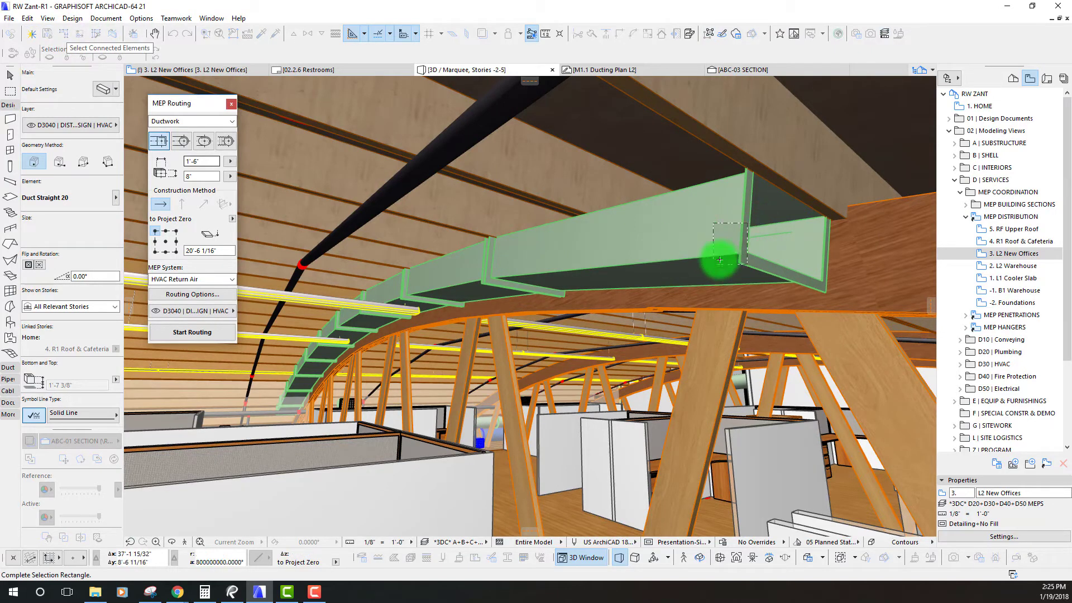
pyautogui.press('Escape')
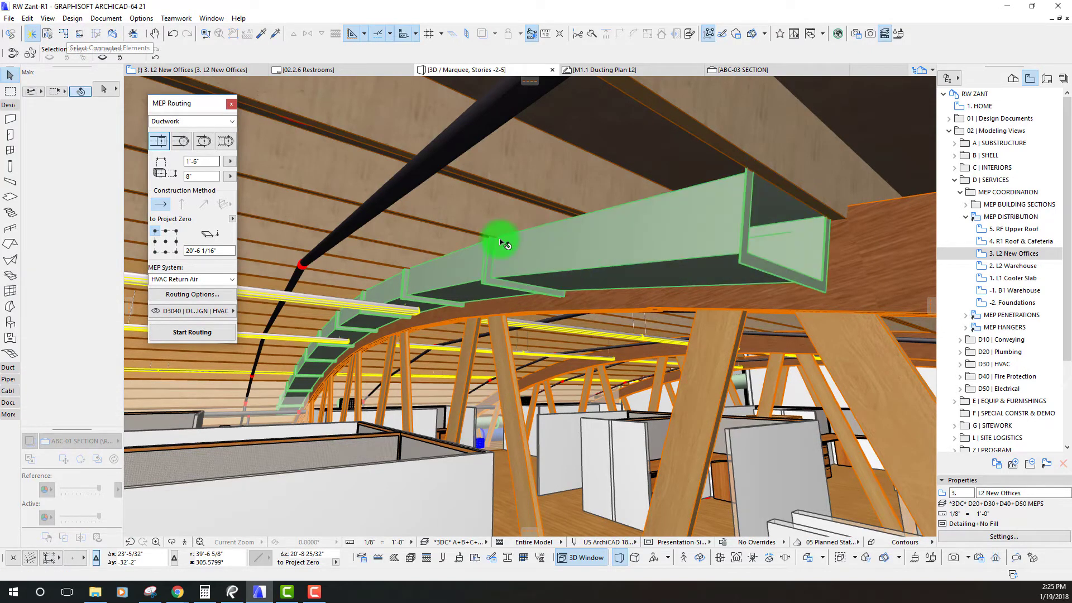
pyautogui.click(162, 140)
pyautogui.click(66, 38)
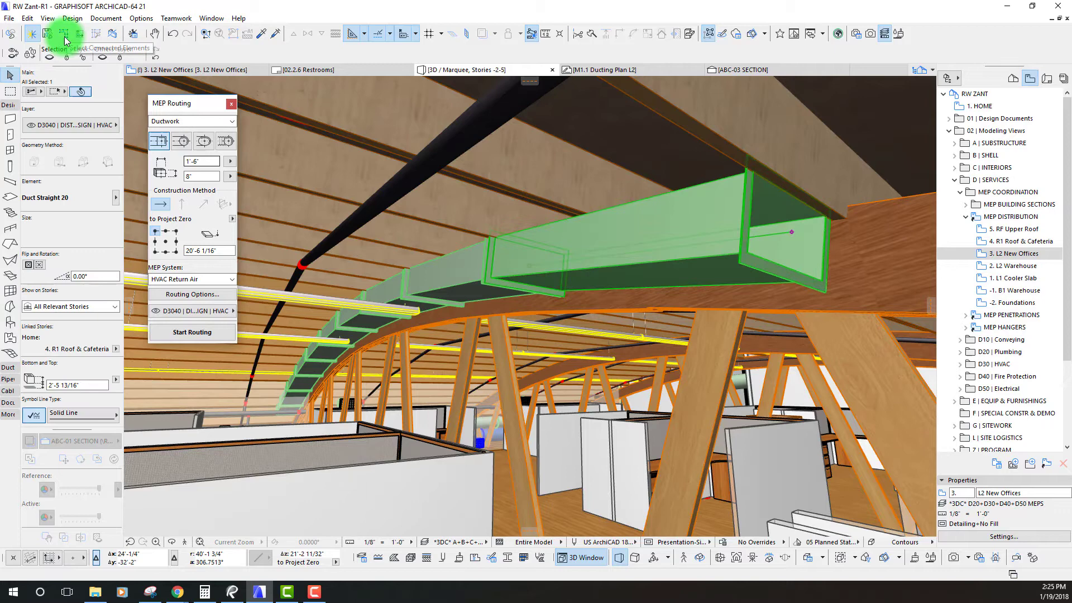
pyautogui.click(791, 231)
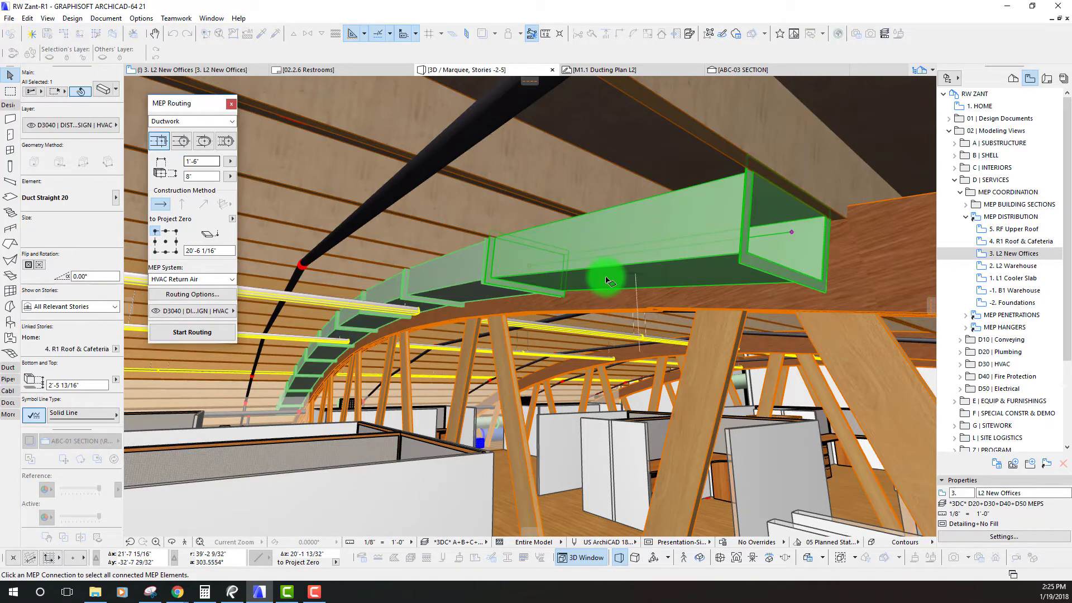
pyautogui.keyDown('shift'); pyautogui.moveTo(606, 278); pyautogui.dragTo(565, 263, button='middle'); pyautogui.keyUp('shift')
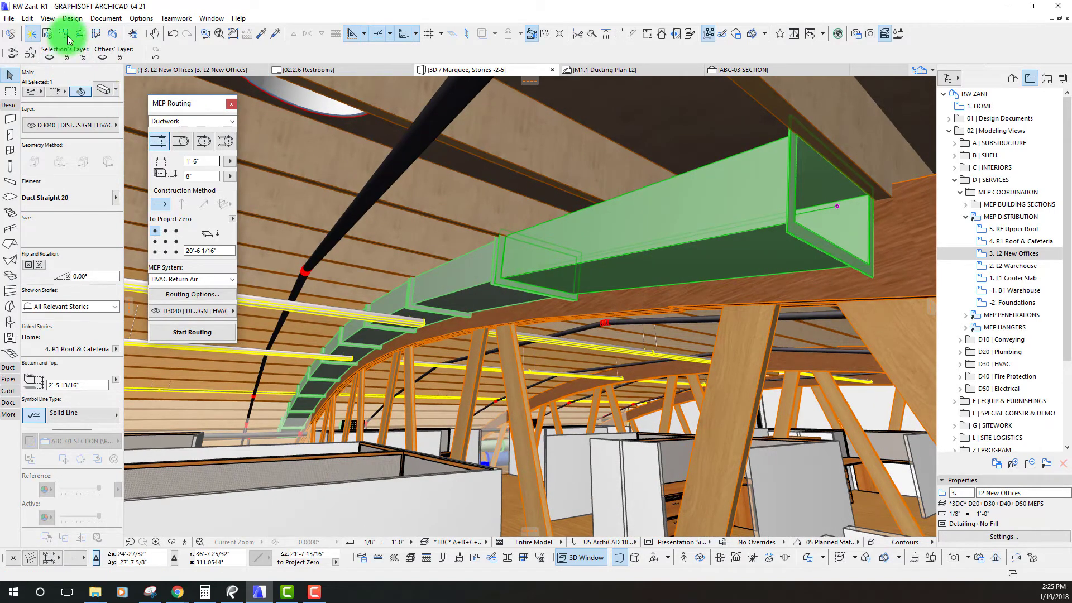
pyautogui.click(539, 269)
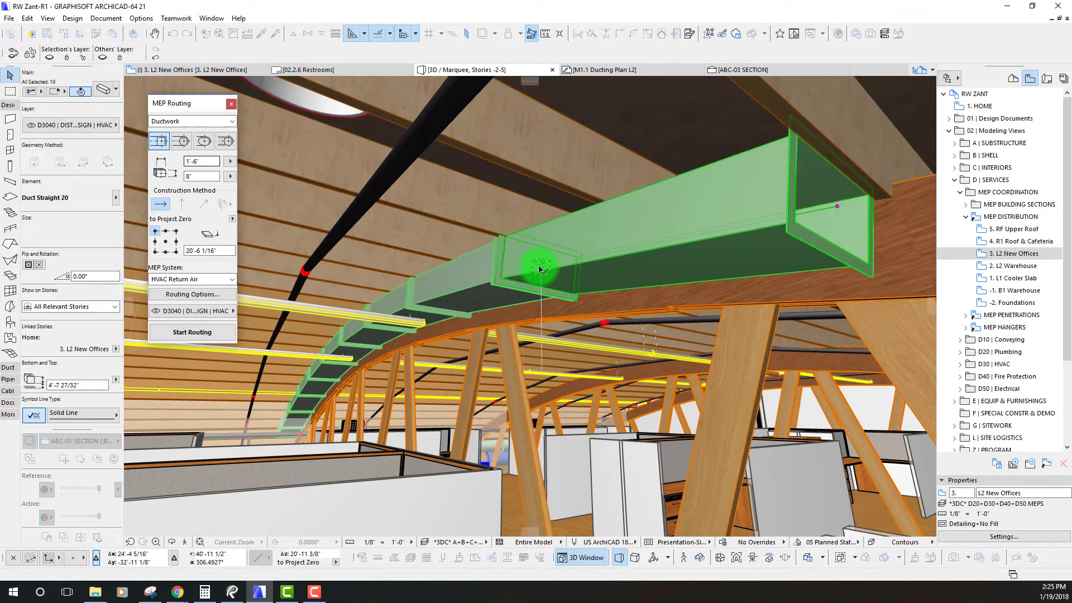
pyautogui.hotkey('ctrl', '9')
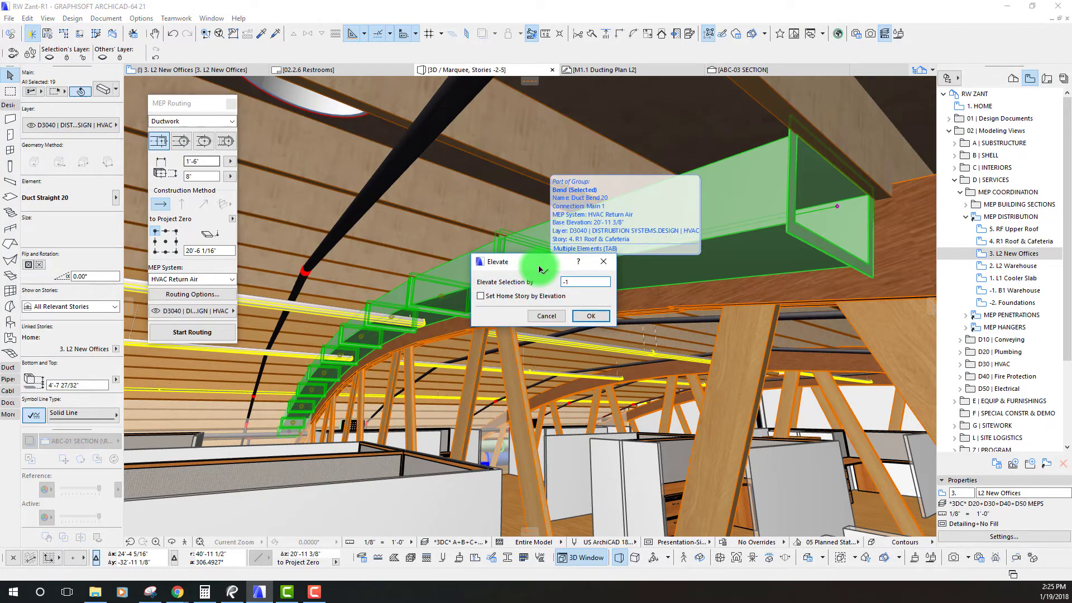
pyautogui.write('-1')
pyautogui.press('Return')
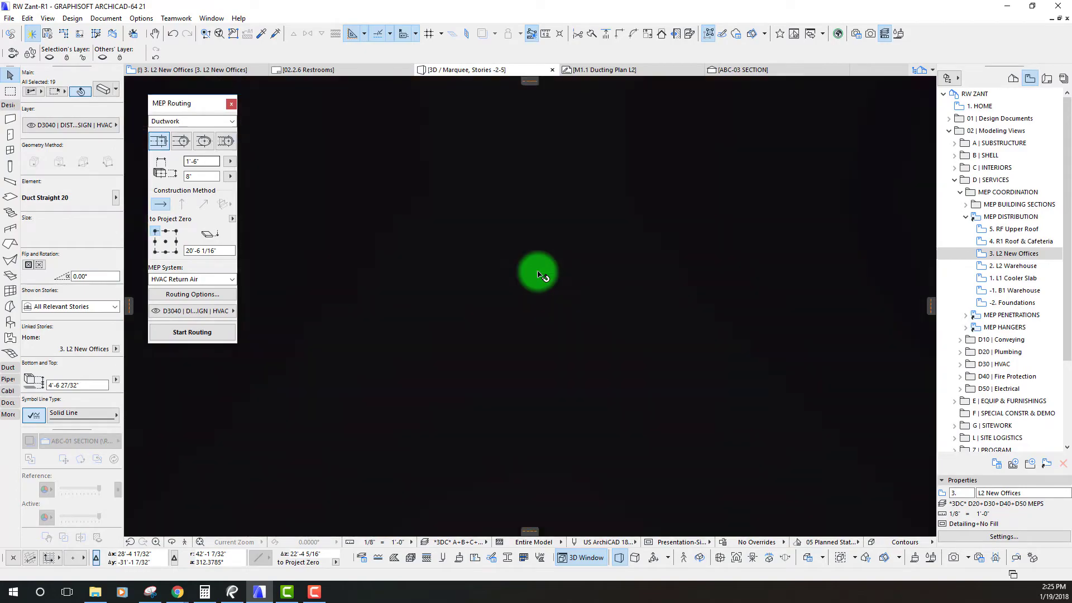
# - Examine both curved duct runs along the trusses from inside the offices and from above the roof framing
pyautogui.moveTo(539, 274); pyautogui.dragTo(540, 274)
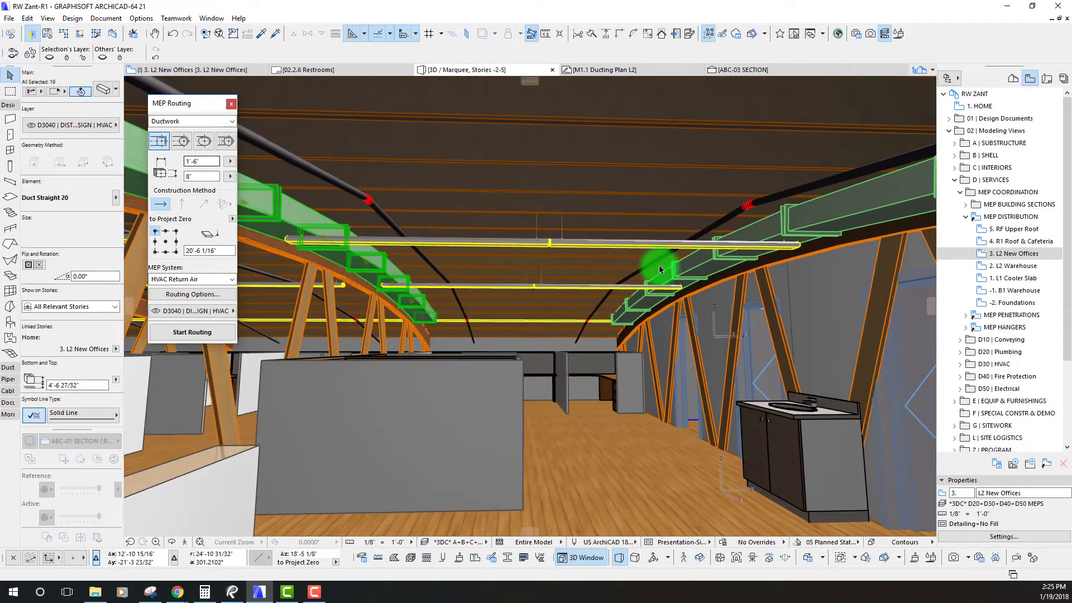
pyautogui.moveTo(660, 269); pyautogui.dragTo(630, 306)
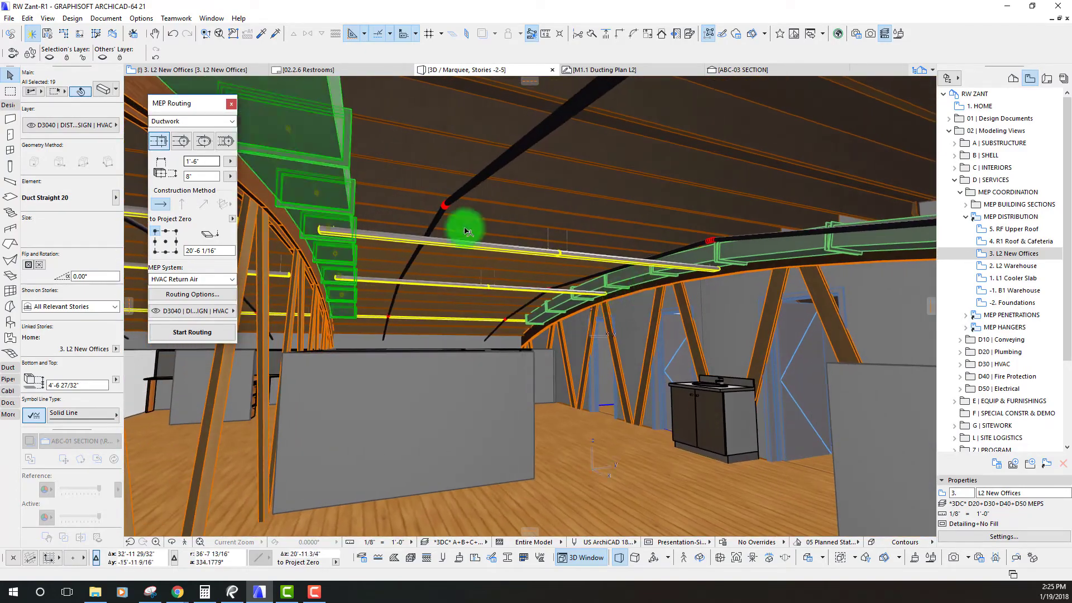
pyautogui.moveTo(467, 231); pyautogui.dragTo(628, 300)
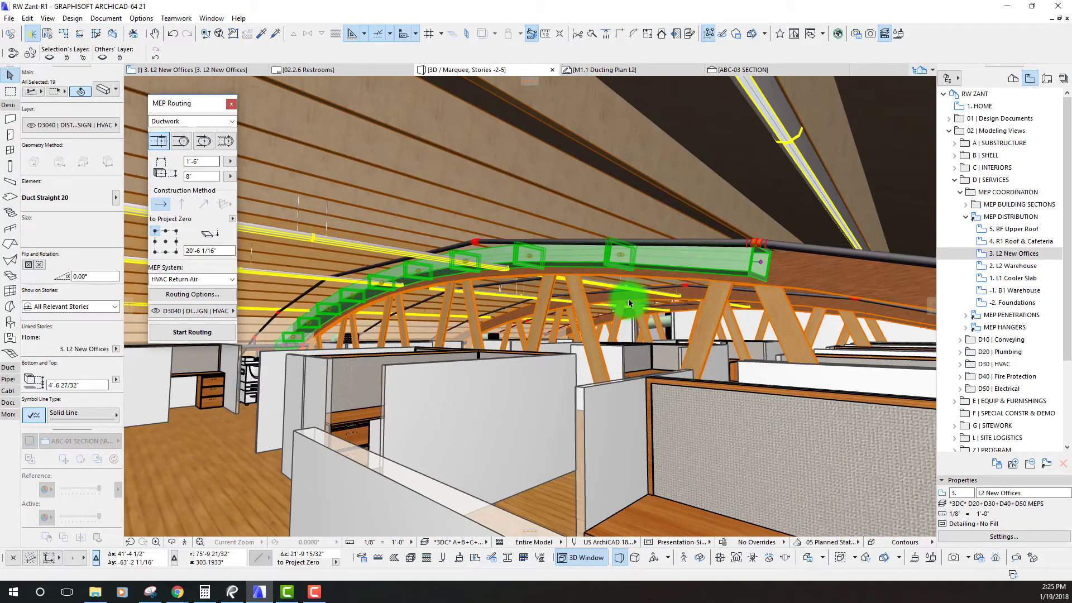
pyautogui.press('Escape')
pyautogui.scroll(5, 512, 308)
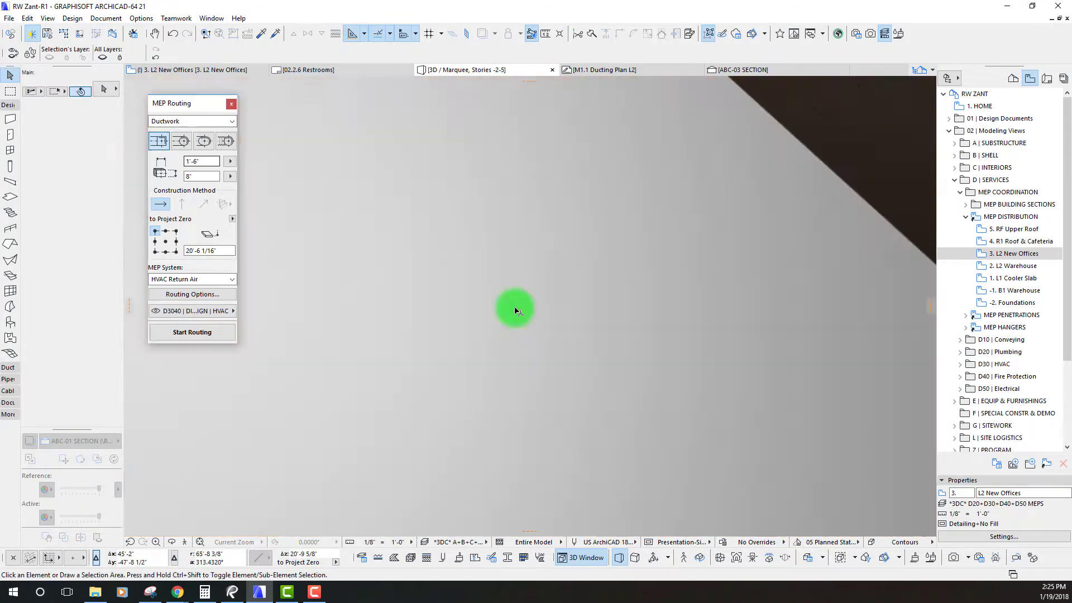
pyautogui.moveTo(515, 310); pyautogui.dragTo(462, 413)
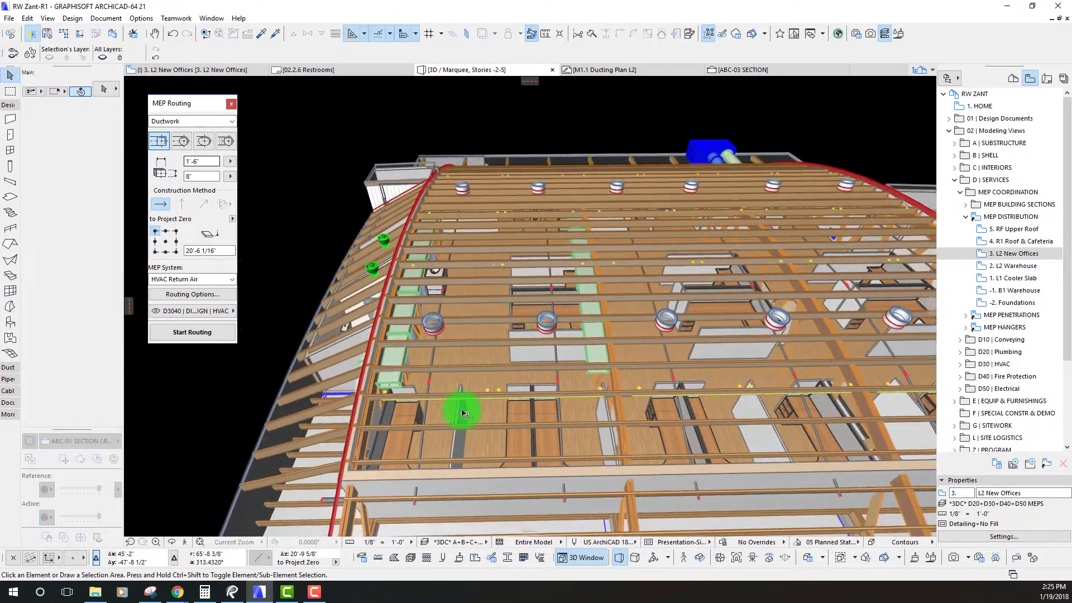
pyautogui.moveTo(613, 300); pyautogui.dragTo(721, 163)
pyautogui.keyDown('shift'); pyautogui.moveTo(722, 160); pyautogui.dragTo(442, 262, button='middle'); pyautogui.keyUp('shift')
pyautogui.scroll(5, 442, 265)
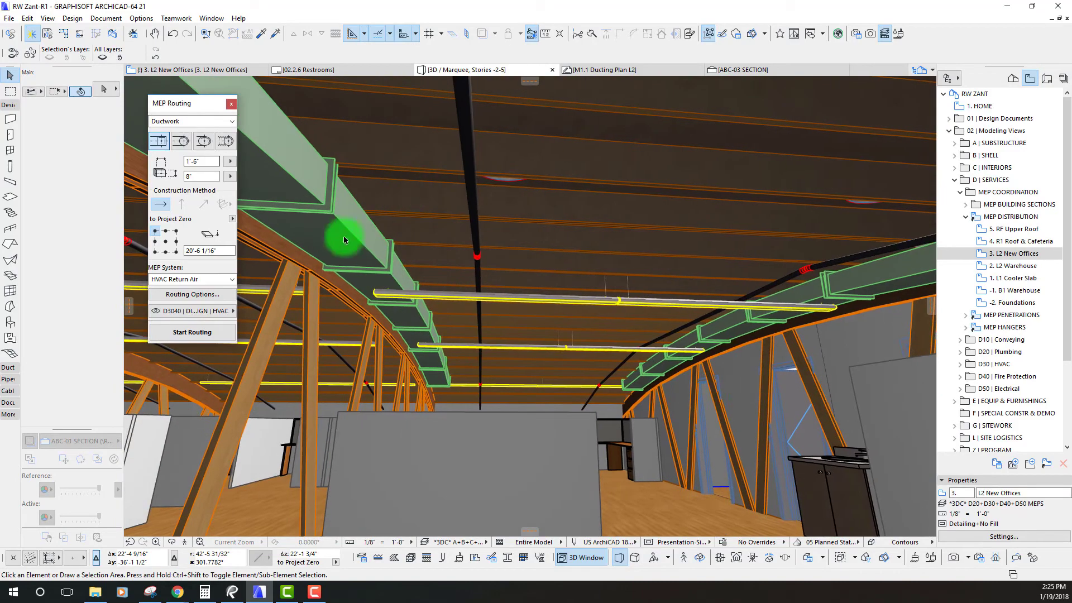
pyautogui.scroll(2, 457, 291)
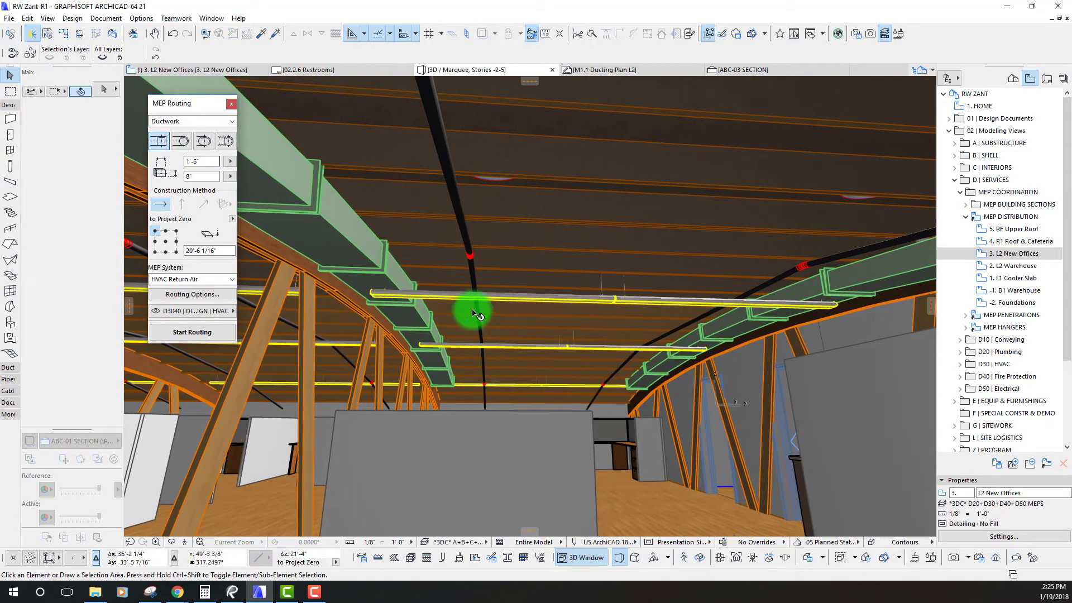
pyautogui.moveTo(467, 333)
pyautogui.keyDown('shift'); pyautogui.mouseDown(button='middle')
pyautogui.moveTo(407, 353)
pyautogui.moveTo(352, 353)
pyautogui.moveTo(416, 346)
pyautogui.mouseUp(button='middle'); pyautogui.keyUp('shift')
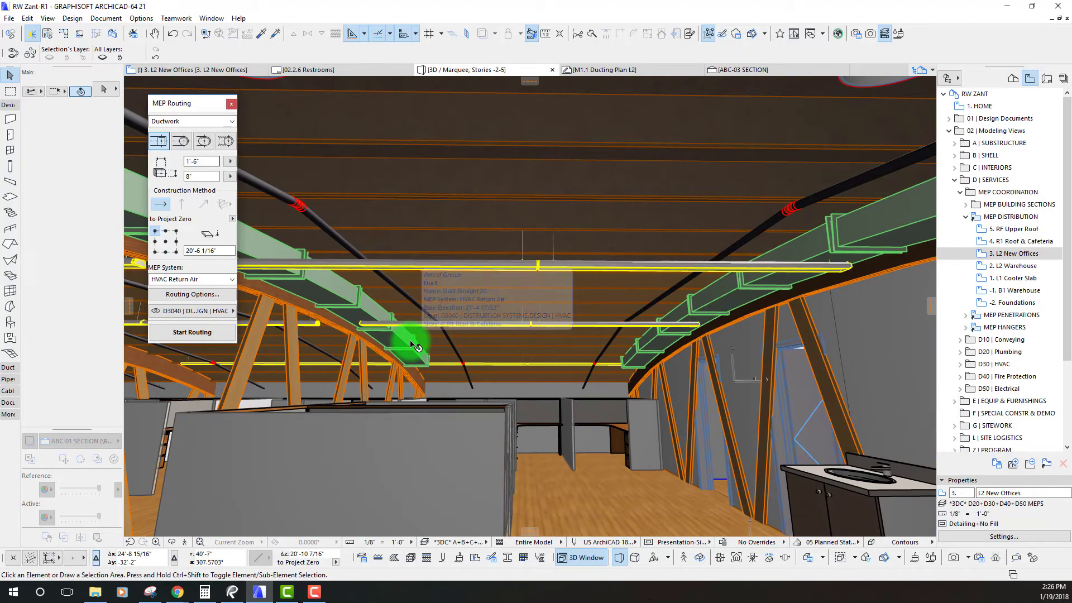